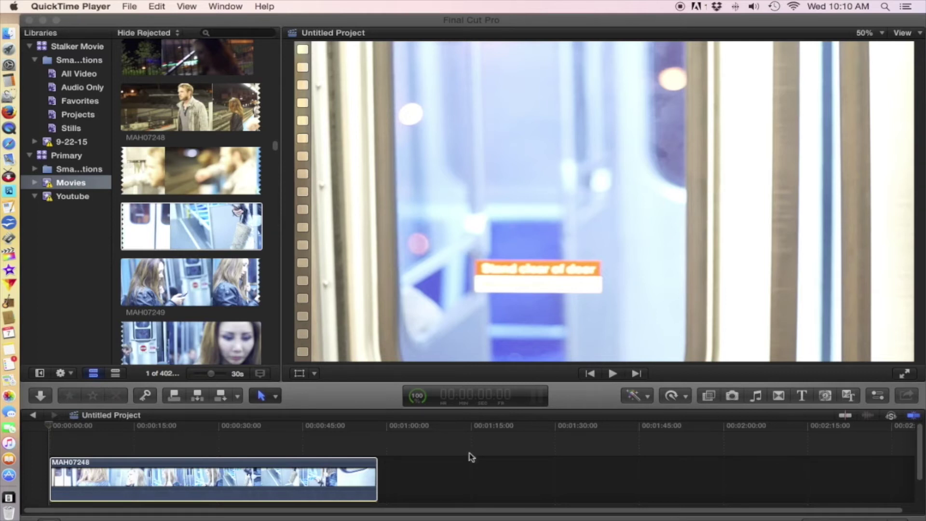
# Play the timeline clip to review the footage and pause near its end, at 54:18.
pyautogui.click(472, 429)
pyautogui.press('space')
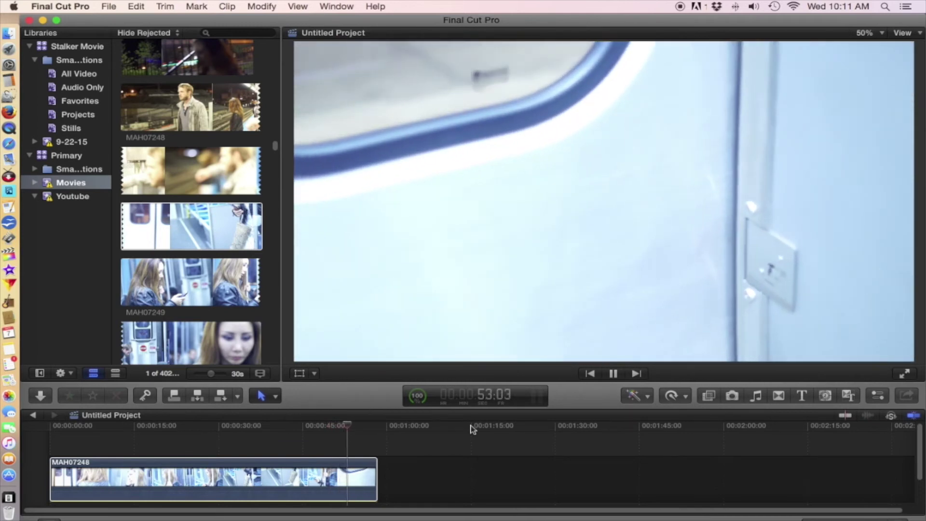
pyautogui.press('space')
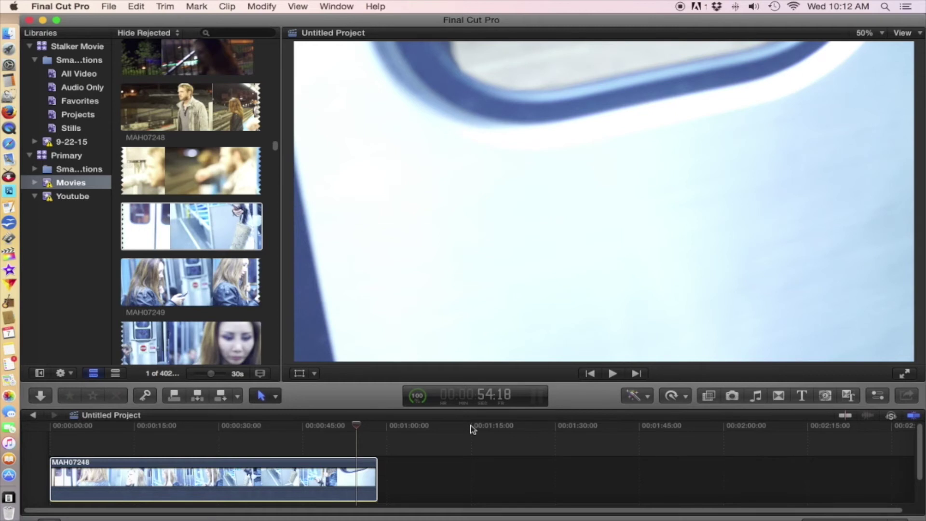
# Show the clip's inspector and apply the Color Correction effect from the Color category to clip MAH07248 in the timeline.
pyautogui.press('super+4')
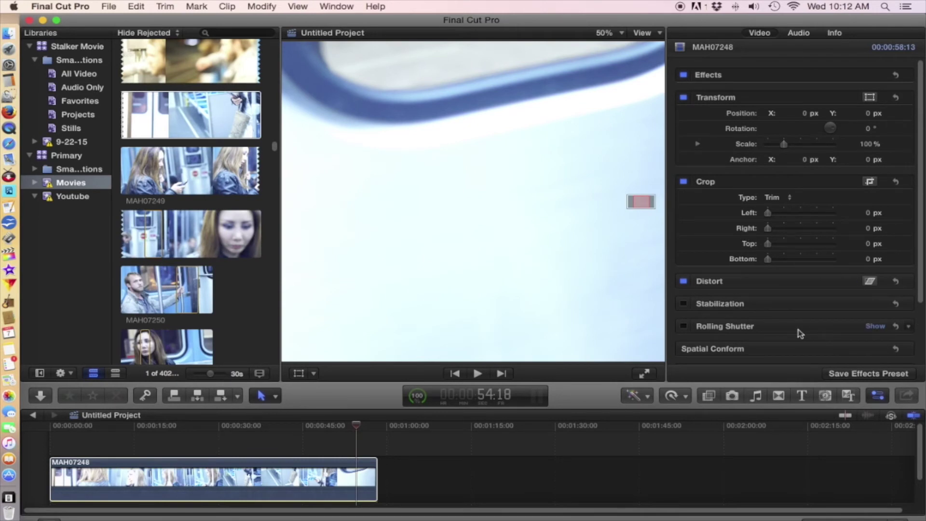
pyautogui.click(708, 396)
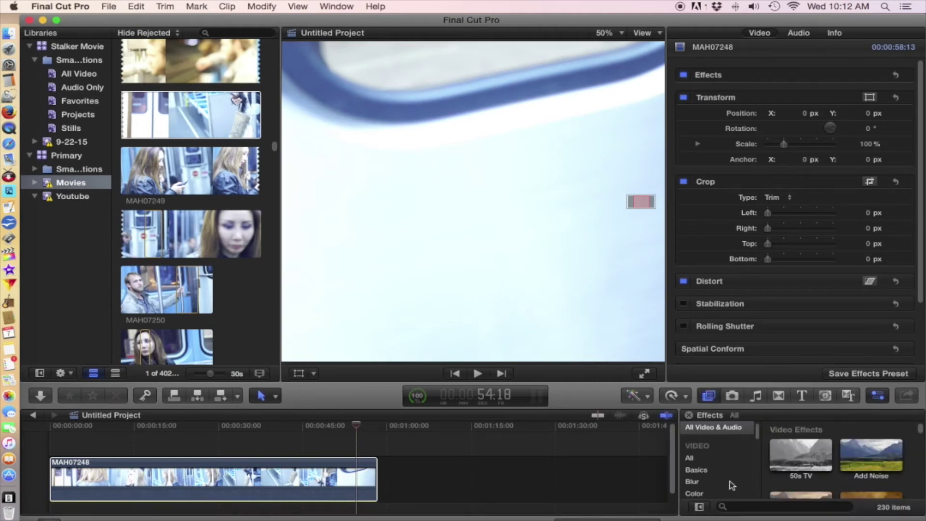
pyautogui.scroll(-5, 732, 484)
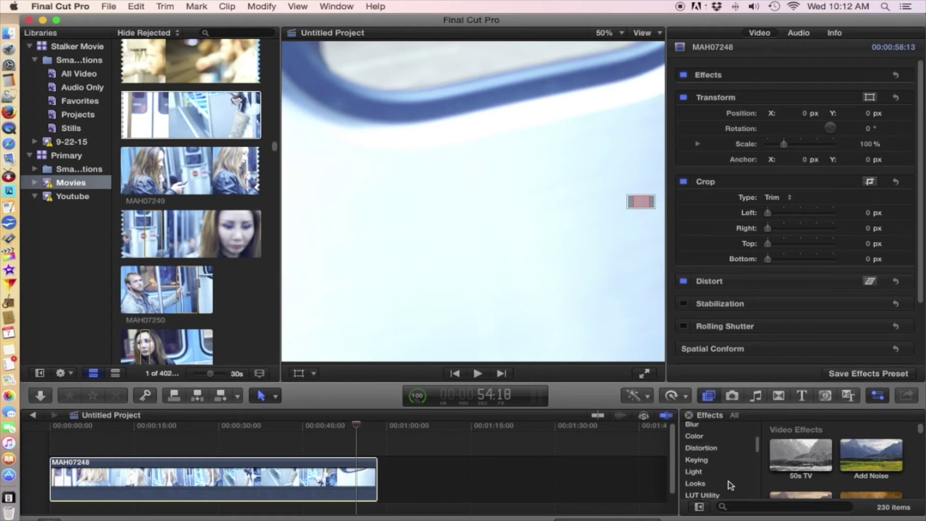
pyautogui.click(701, 440)
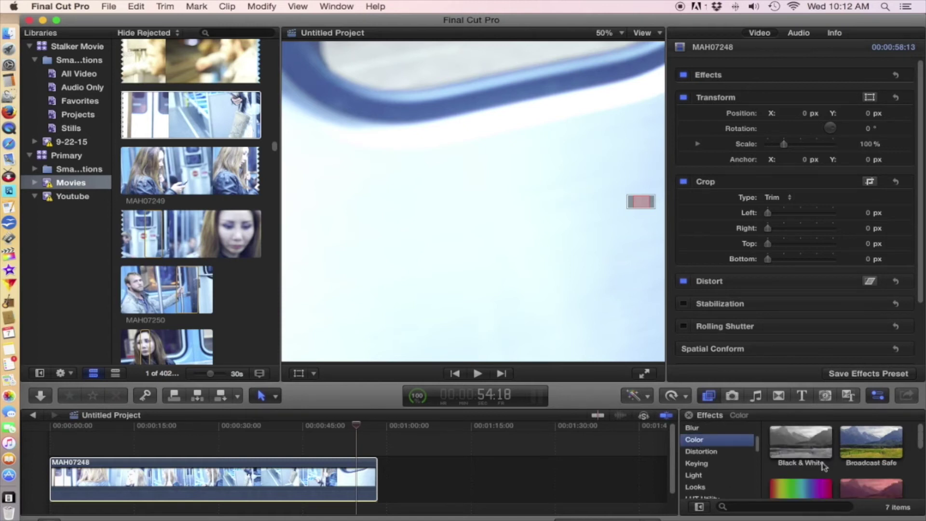
pyautogui.scroll(-3, 802, 490)
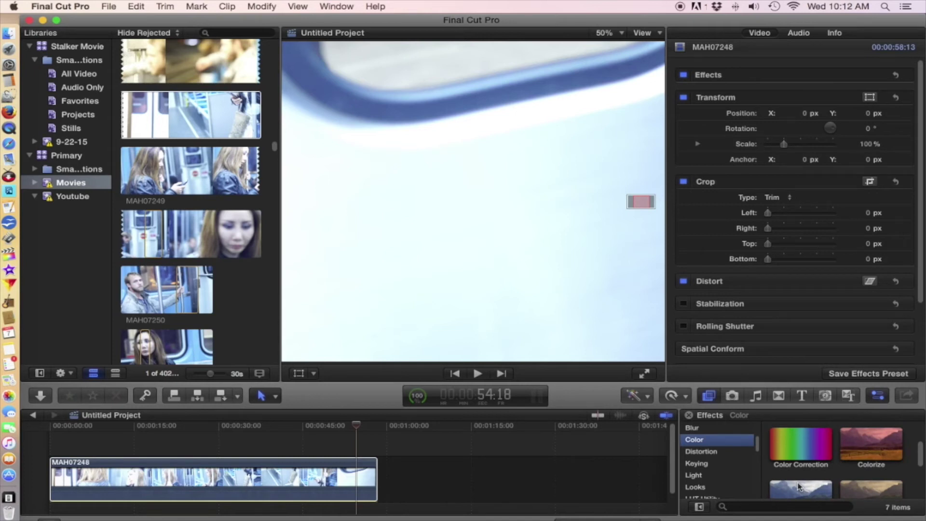
pyautogui.click(801, 444)
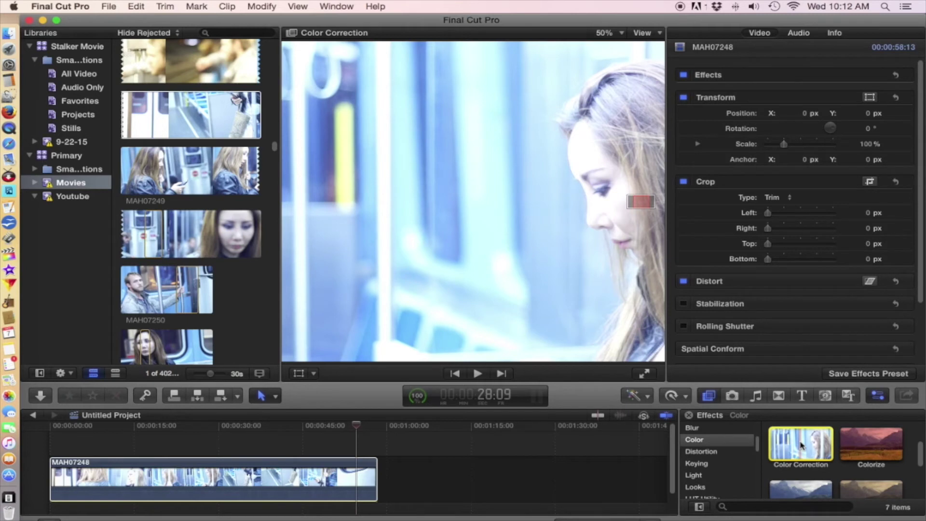
pyautogui.moveTo(800, 444); pyautogui.dragTo(236, 484)
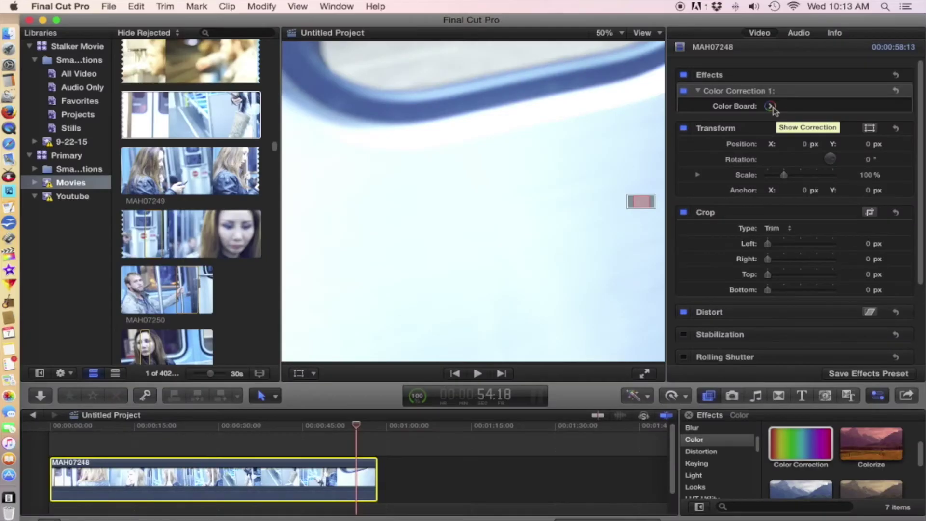
# Open the Color Board for Color Correction 1 and lower the midtones exposure to -47%.
pyautogui.click(770, 106)
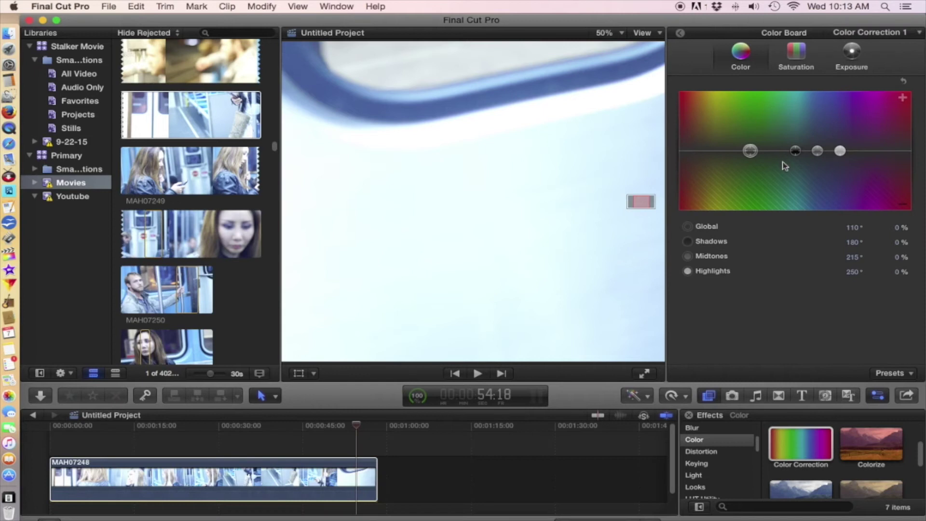
pyautogui.click(681, 34)
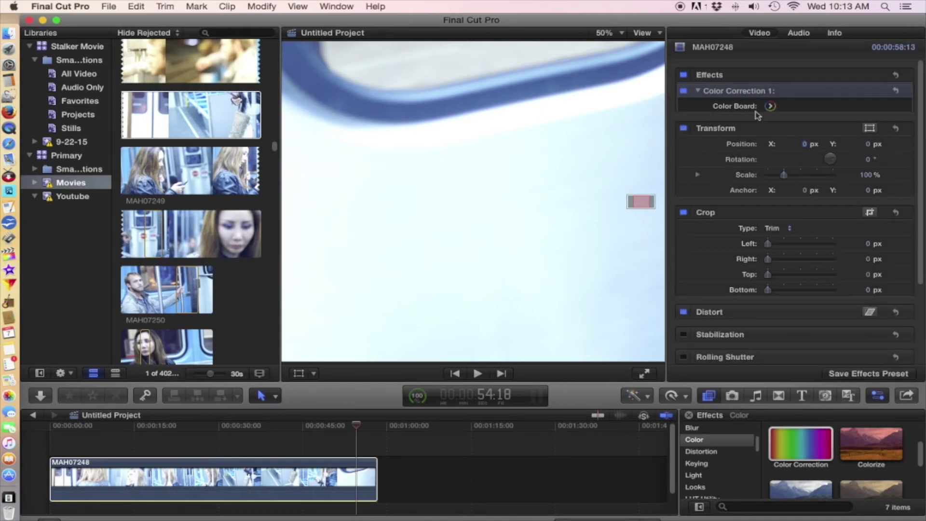
pyautogui.click(770, 106)
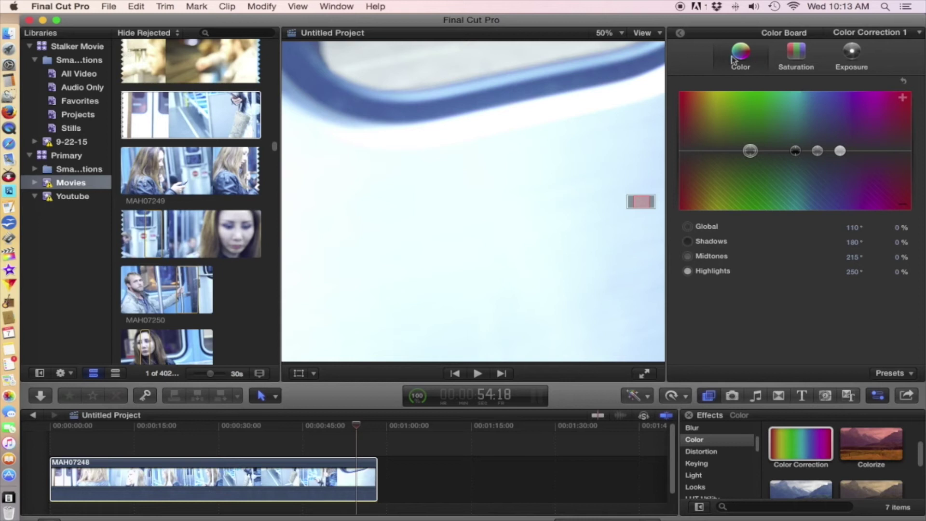
pyautogui.click(852, 54)
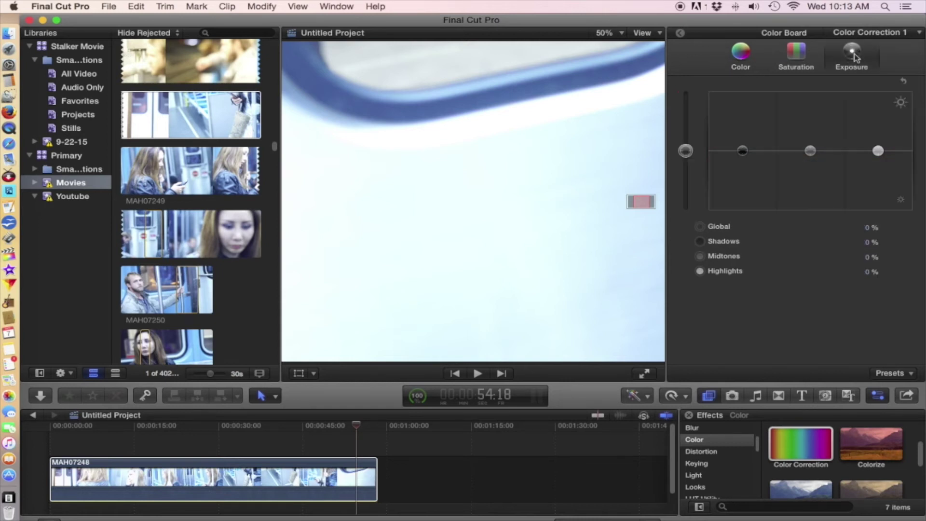
pyautogui.click(811, 151)
pyautogui.moveTo(812, 152); pyautogui.dragTo(812, 179)
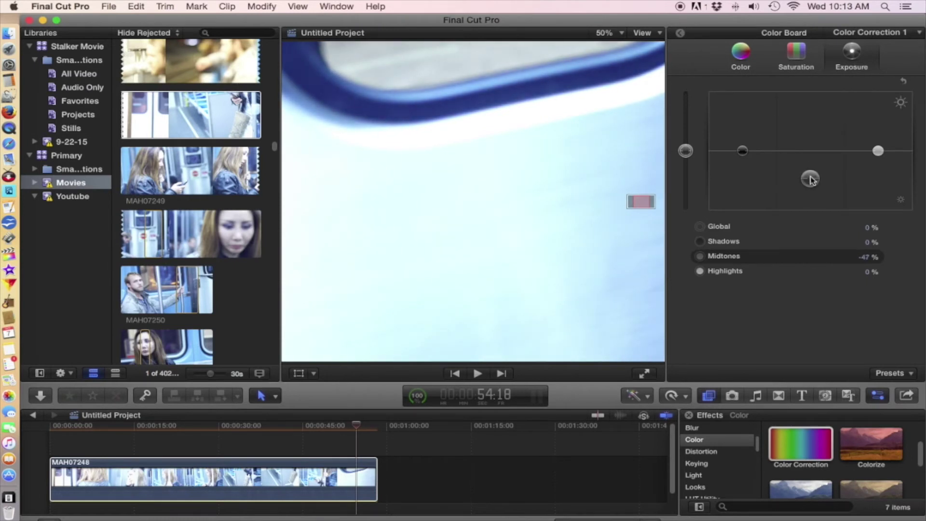
# Scale the viewer to 25% and place the playhead at 28:07, on the shot of the woman in profile.
pyautogui.click(659, 33)
pyautogui.click(644, 33)
pyautogui.click(621, 33)
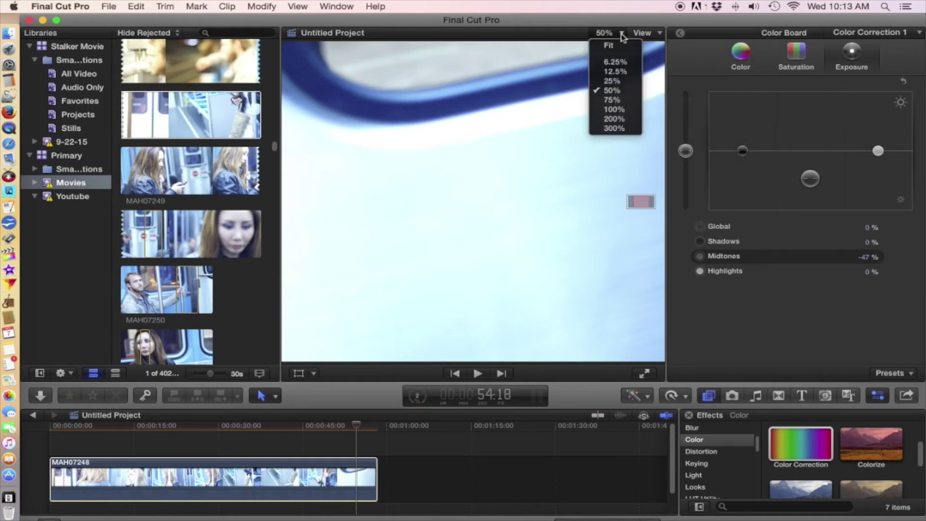
pyautogui.click(612, 81)
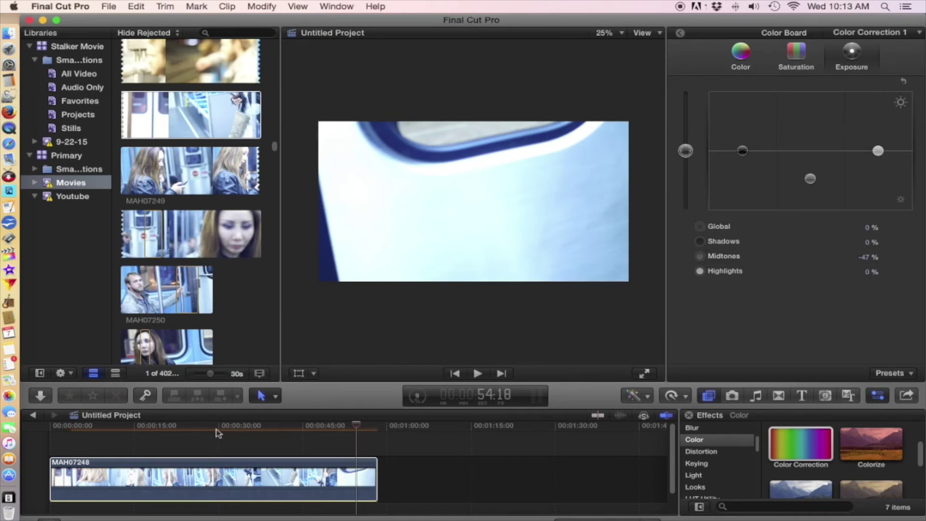
pyautogui.moveTo(218, 433)
pyautogui.mouseDown()
pyautogui.moveTo(200, 431)
pyautogui.moveTo(209, 430)
pyautogui.mouseUp()
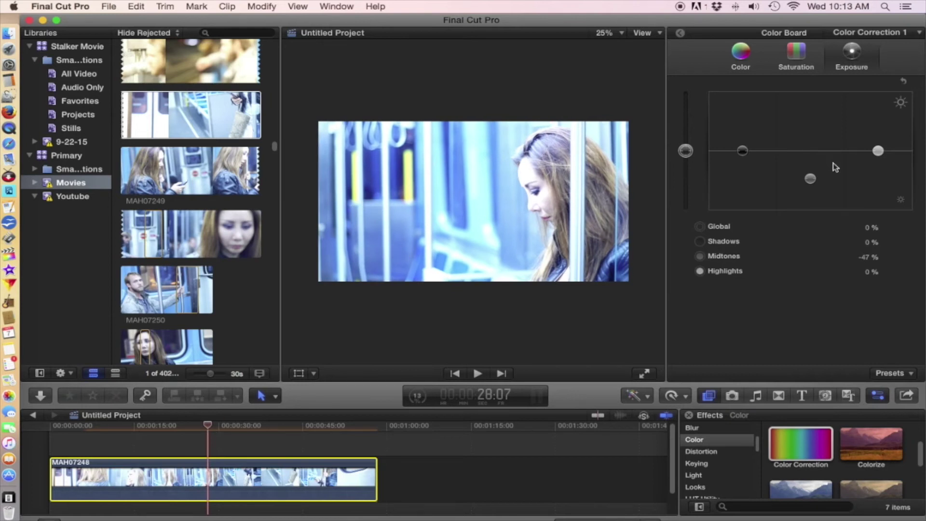
# Set the clip's exposure to -65% for midtones, -19% for shadows and -13% for highlights.
pyautogui.moveTo(811, 179); pyautogui.dragTo(813, 197)
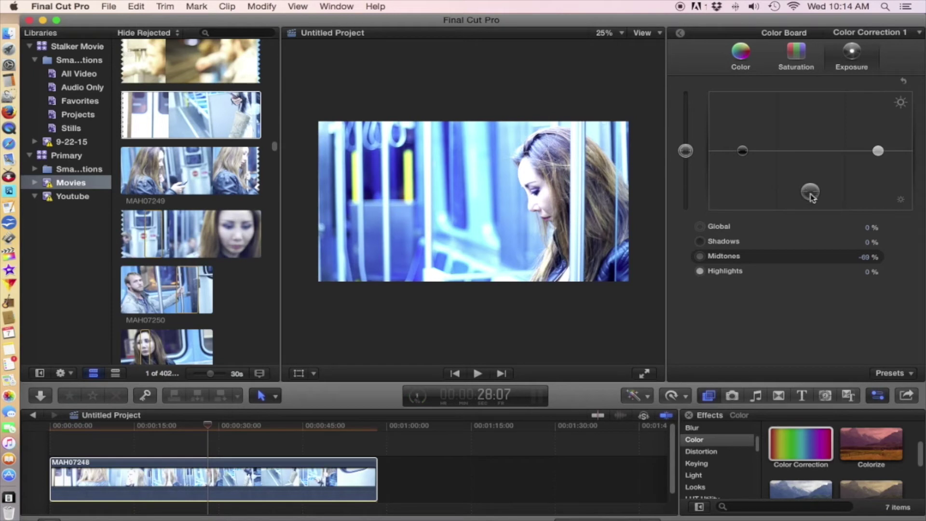
pyautogui.moveTo(810, 193); pyautogui.dragTo(812, 199)
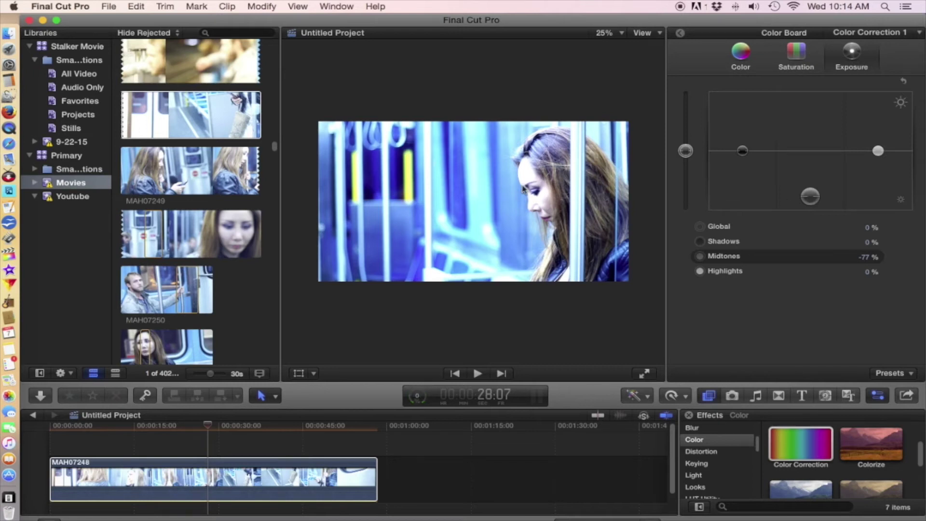
pyautogui.moveTo(810, 197)
pyautogui.mouseDown()
pyautogui.moveTo(808, 154)
pyautogui.moveTo(804, 192)
pyautogui.mouseUp()
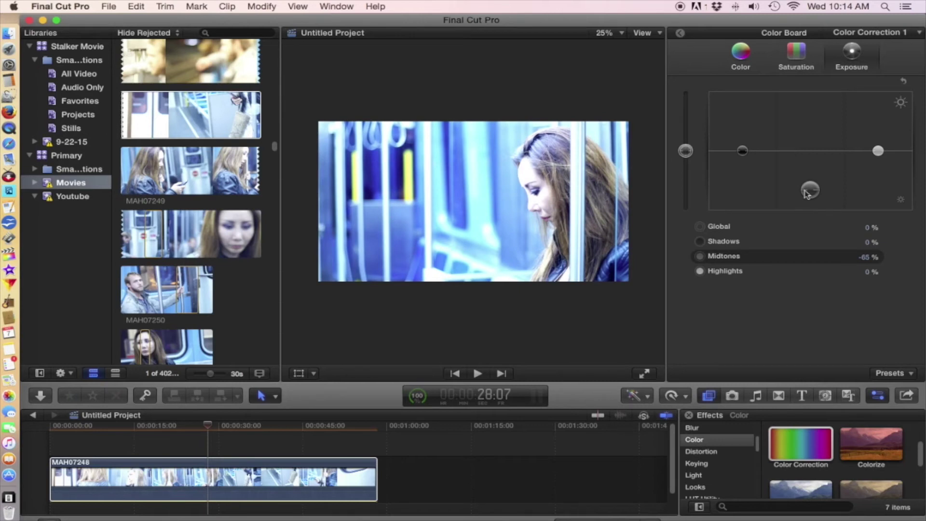
pyautogui.moveTo(742, 151); pyautogui.dragTo(743, 164)
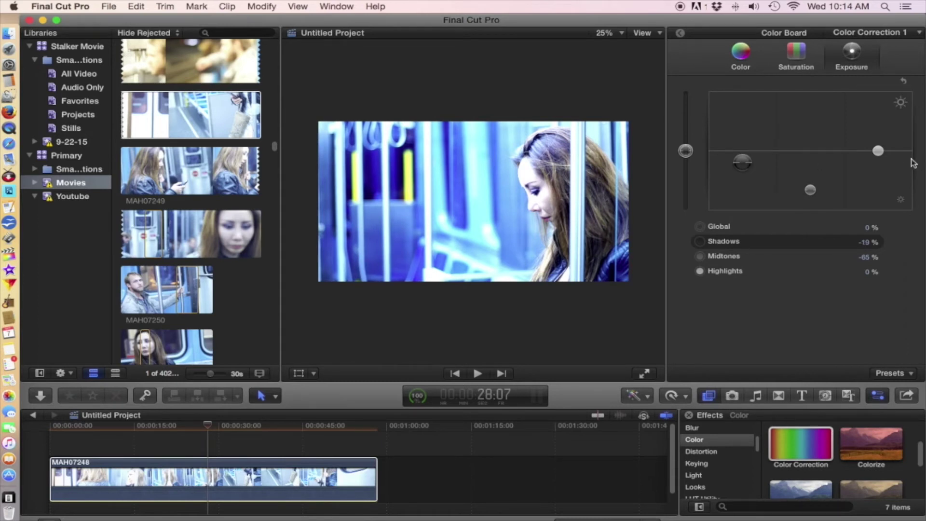
pyautogui.moveTo(879, 154); pyautogui.dragTo(881, 161)
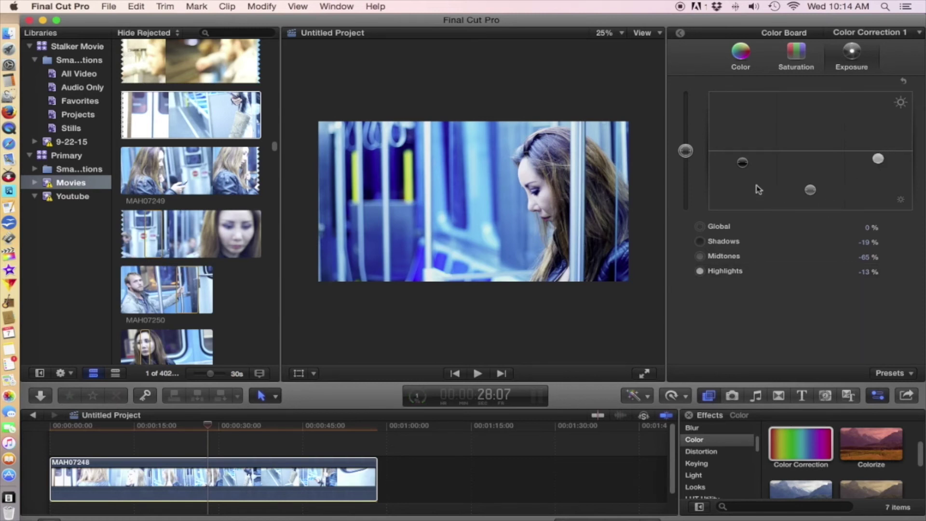
# Fine-tune the exposure by lowering the shadows to -28% and the highlights to -14%.
pyautogui.moveTo(743, 167)
pyautogui.mouseDown()
pyautogui.moveTo(744, 158)
pyautogui.moveTo(744, 168)
pyautogui.mouseUp()
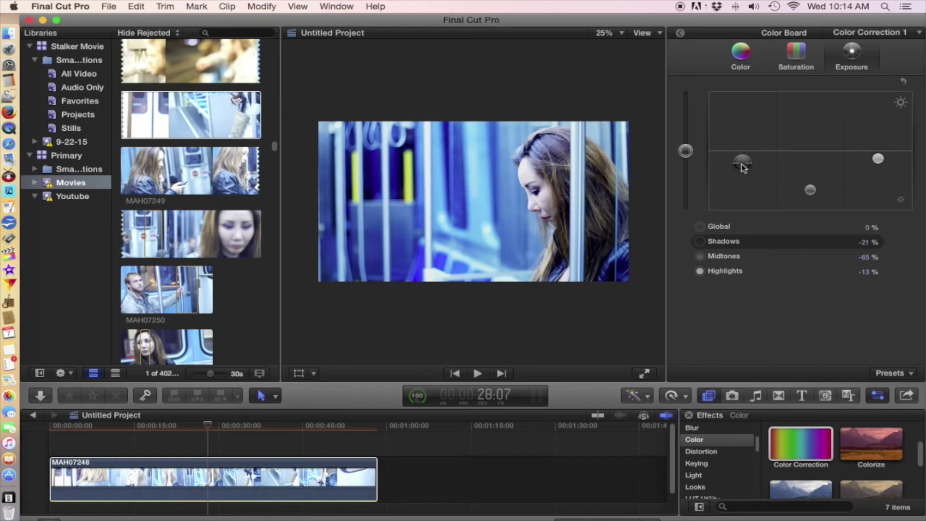
pyautogui.moveTo(811, 192); pyautogui.dragTo(811, 191)
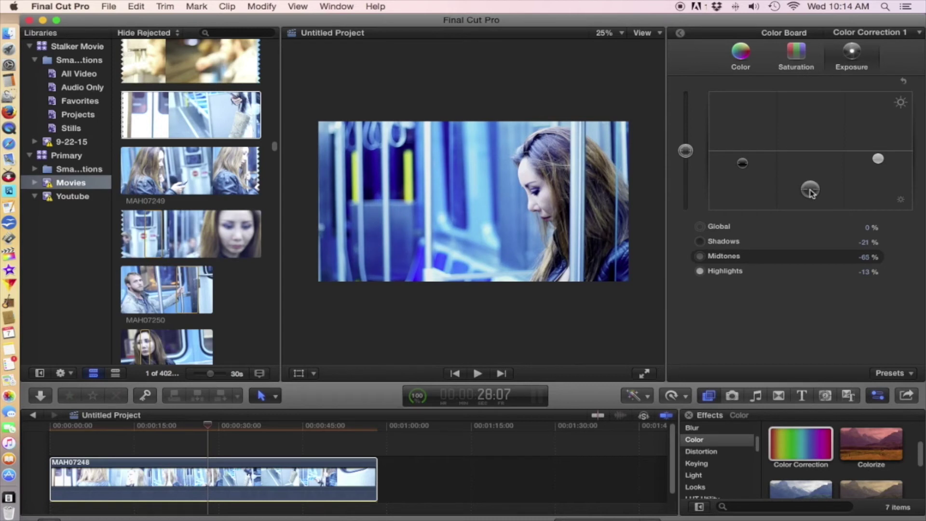
pyautogui.moveTo(745, 166); pyautogui.dragTo(747, 172)
pyautogui.click(878, 159)
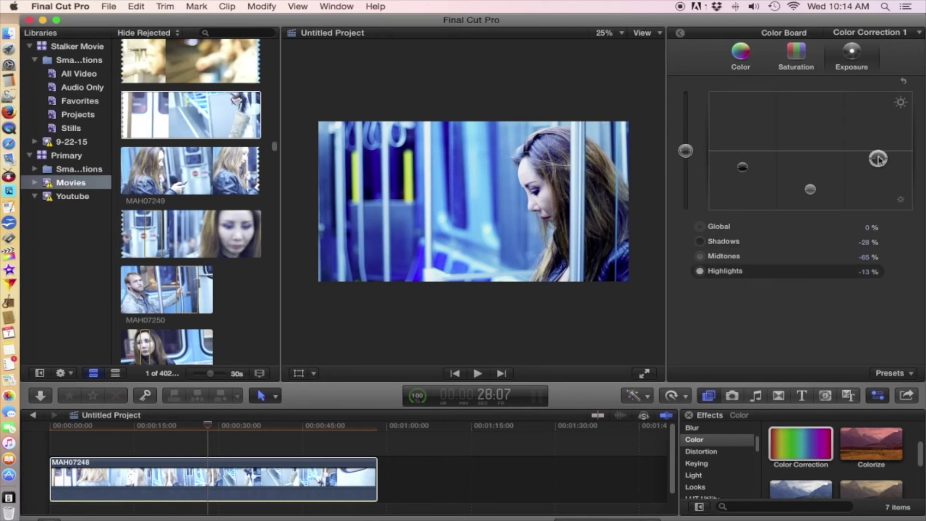
pyautogui.moveTo(878, 160); pyautogui.dragTo(878, 161)
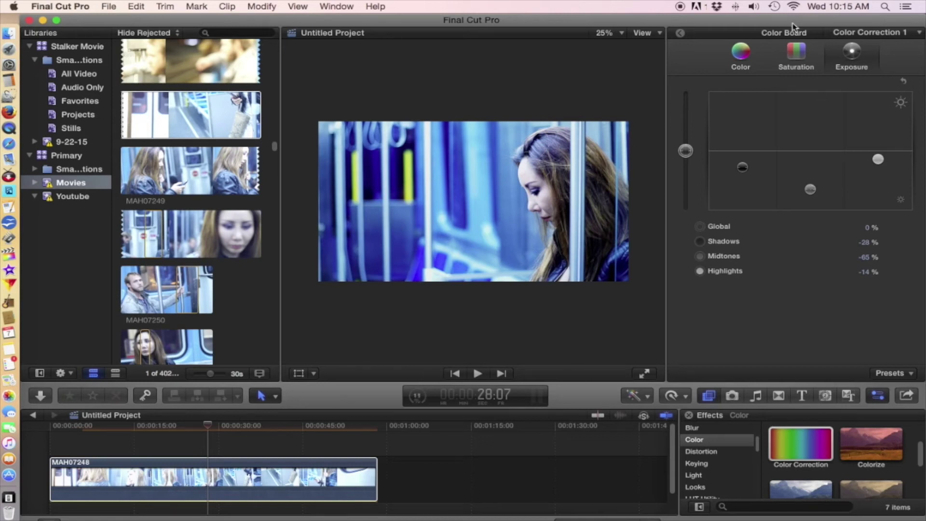
# Reduce the clip's saturation to -60% in the midtones, -6% in the shadows and -17% in the highlights.
pyautogui.click(800, 61)
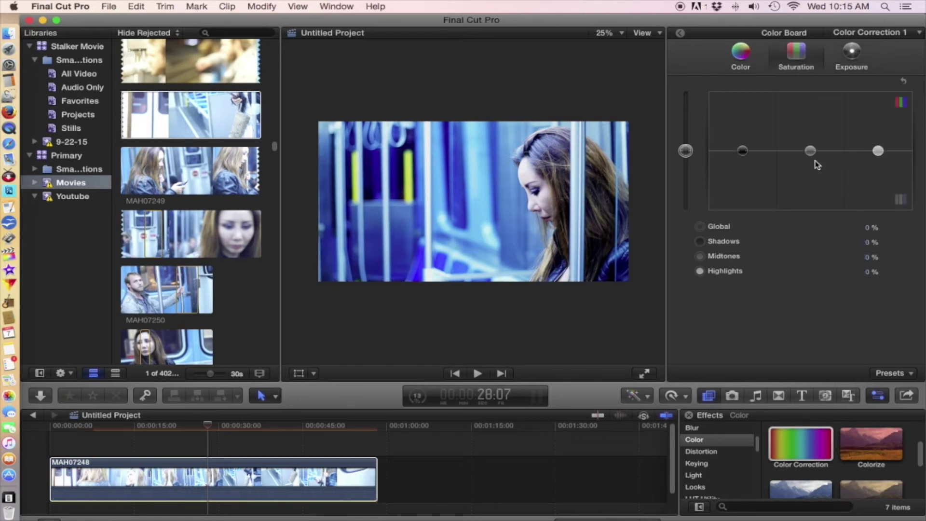
pyautogui.moveTo(813, 156); pyautogui.dragTo(815, 191)
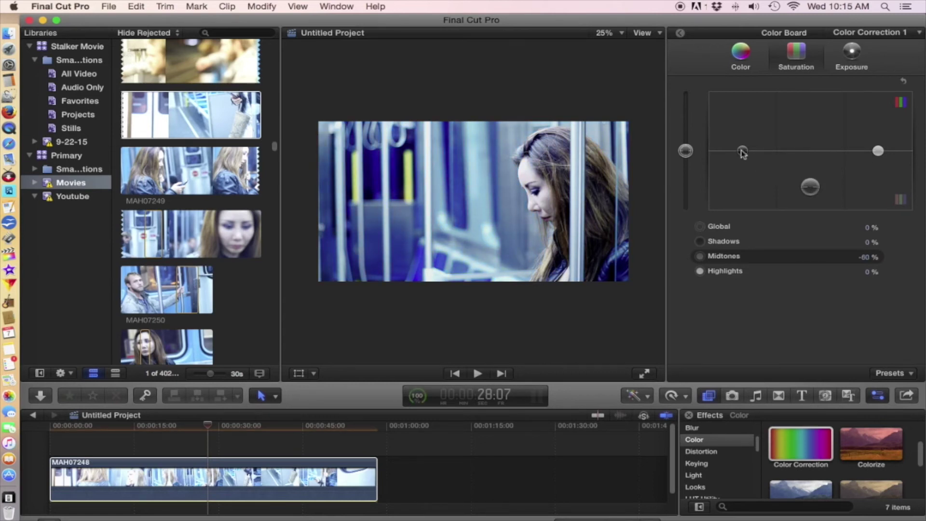
pyautogui.moveTo(742, 152)
pyautogui.mouseDown()
pyautogui.moveTo(743, 163)
pyautogui.moveTo(747, 155)
pyautogui.mouseUp()
pyautogui.moveTo(879, 152); pyautogui.dragTo(879, 163)
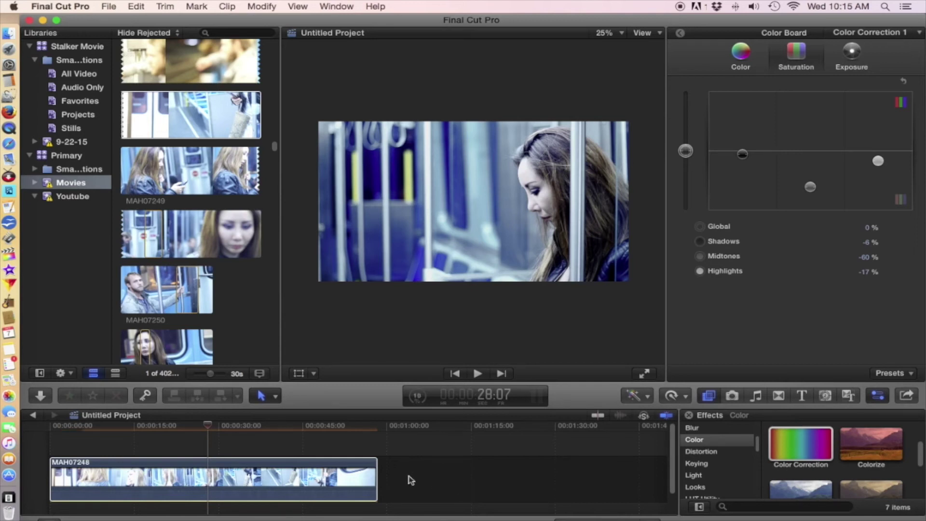
# Leave the Color Board and add the Apply LUT effect from the LUT Utility category to clip MAH07248.
pyautogui.scroll(-1, 781, 466)
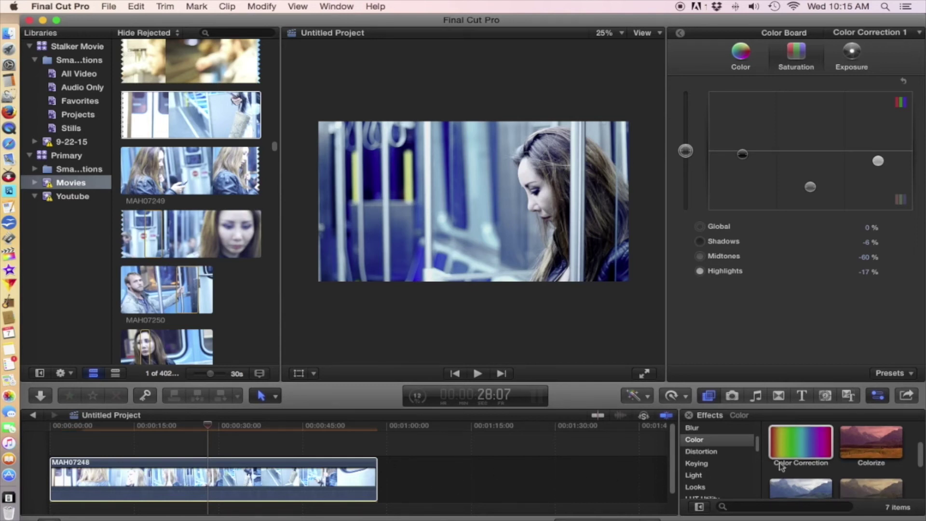
pyautogui.scroll(-3, 781, 466)
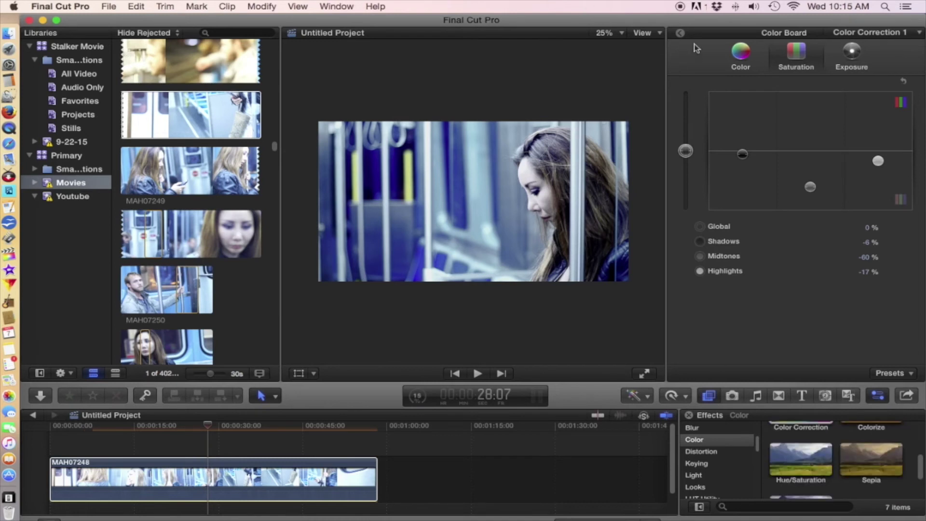
pyautogui.click(680, 33)
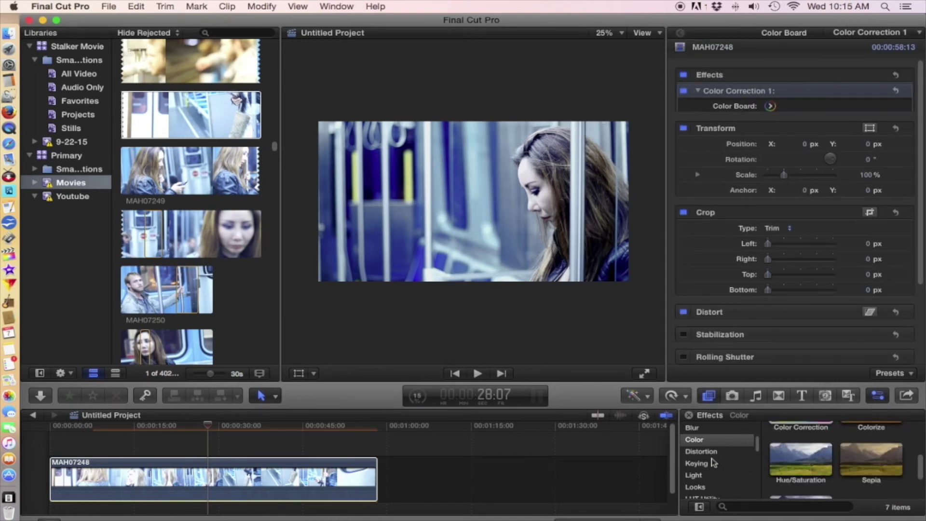
pyautogui.scroll(-3, 714, 463)
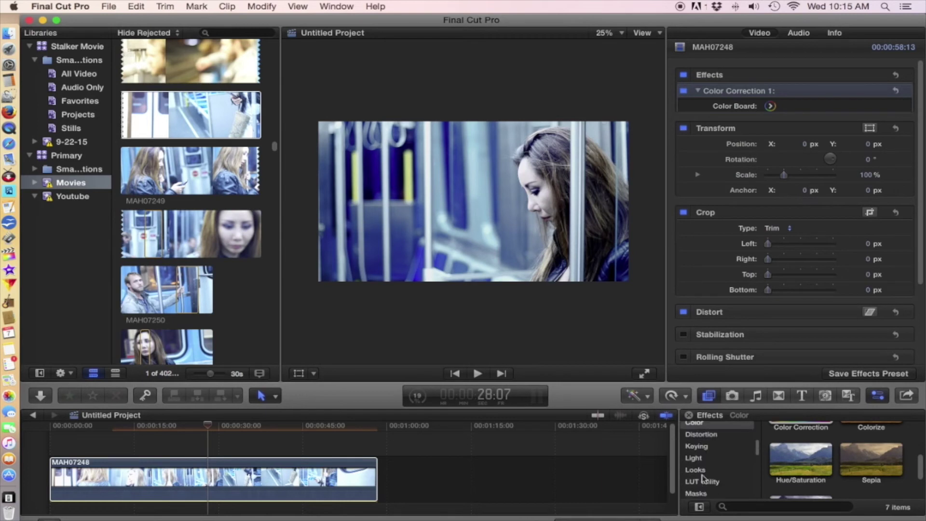
pyautogui.click(708, 484)
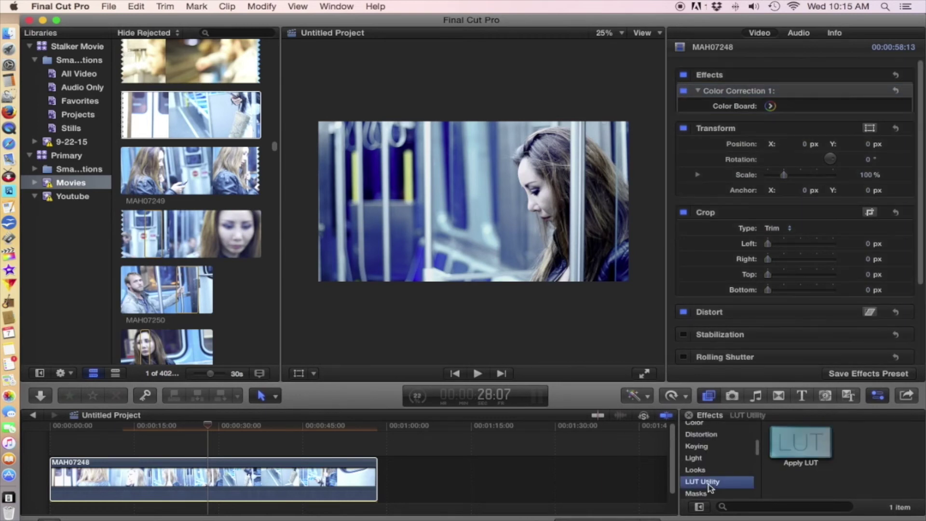
pyautogui.moveTo(791, 445); pyautogui.dragTo(258, 477)
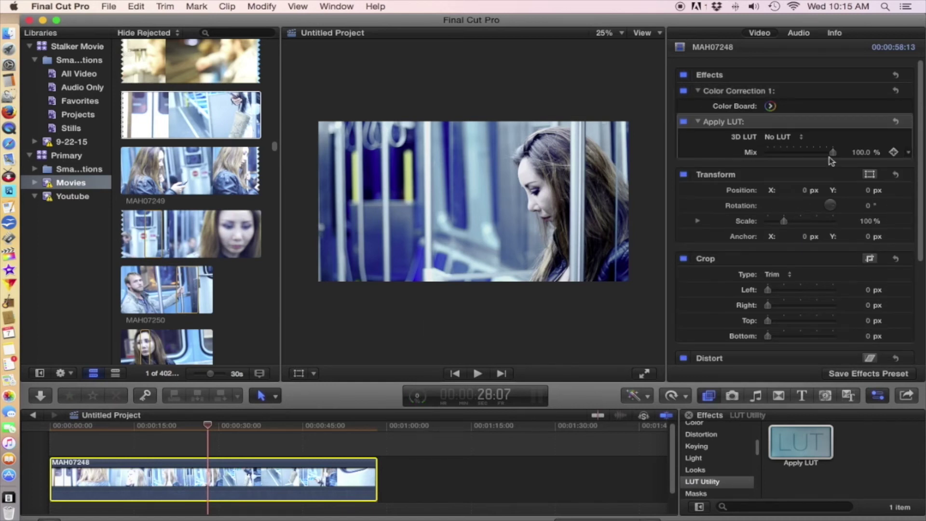
# Set the clip's 3D LUT to Kodak2393 - Rec709 and lower its mix to 30%.
pyautogui.click(783, 137)
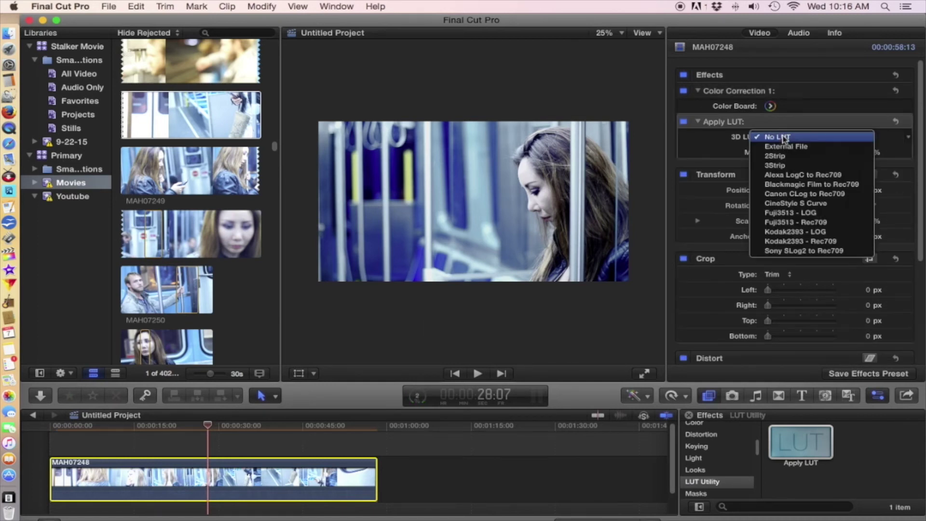
pyautogui.click(811, 243)
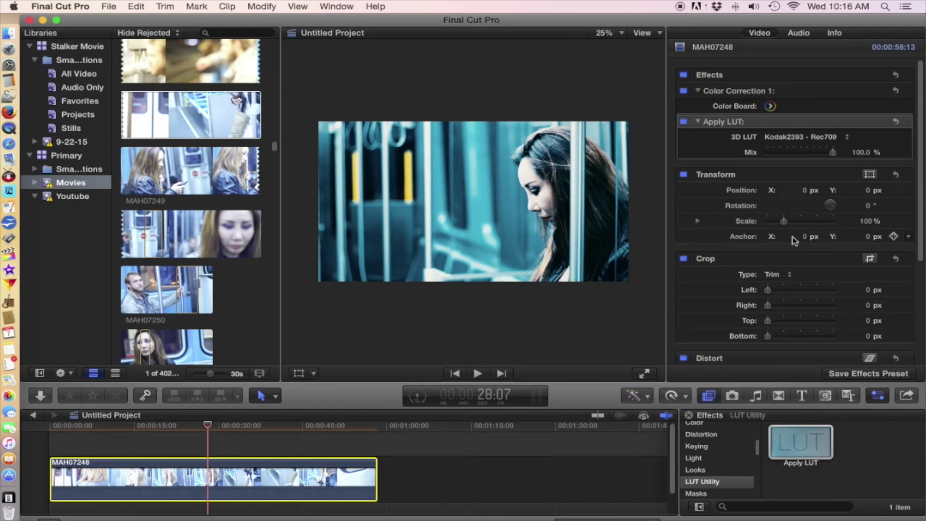
pyautogui.moveTo(832, 156); pyautogui.dragTo(788, 155)
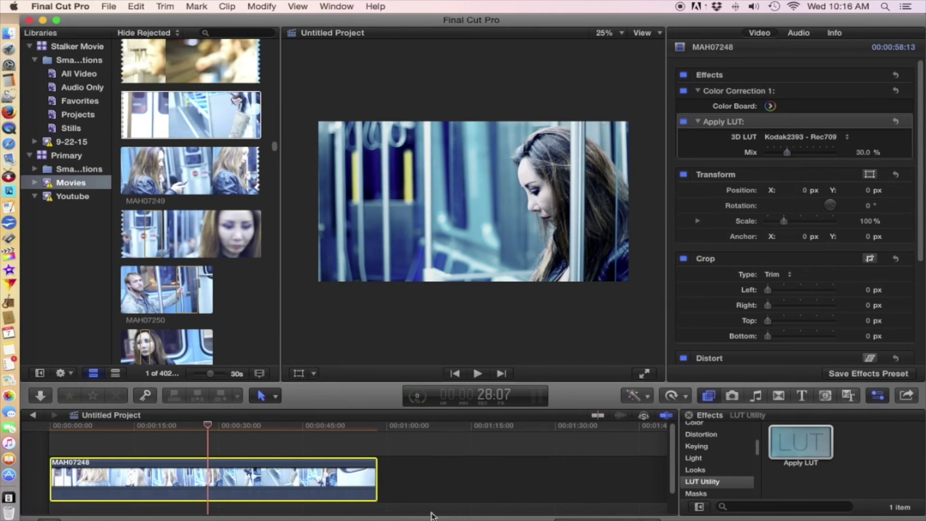
# Refine Color Correction 1's exposure to -64% for midtones, -33% for shadows and -18% for highlights.
pyautogui.click(771, 106)
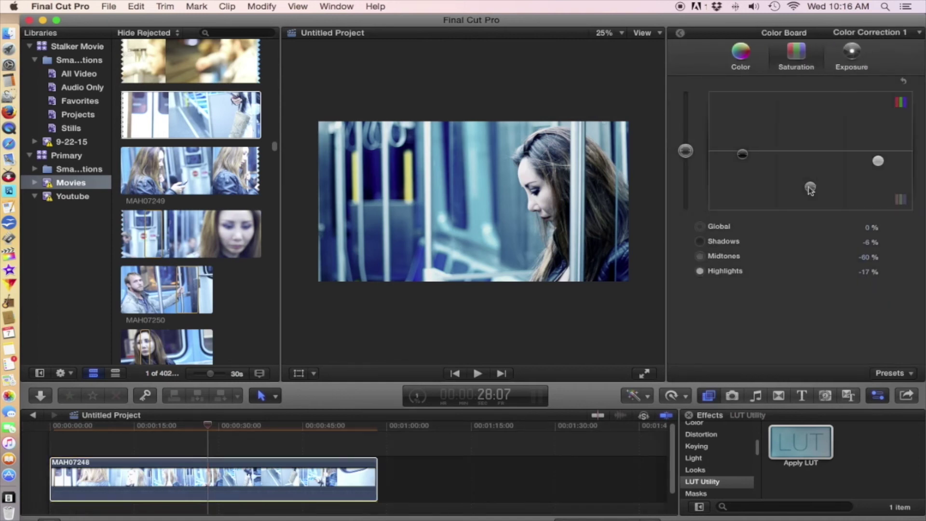
pyautogui.click(855, 54)
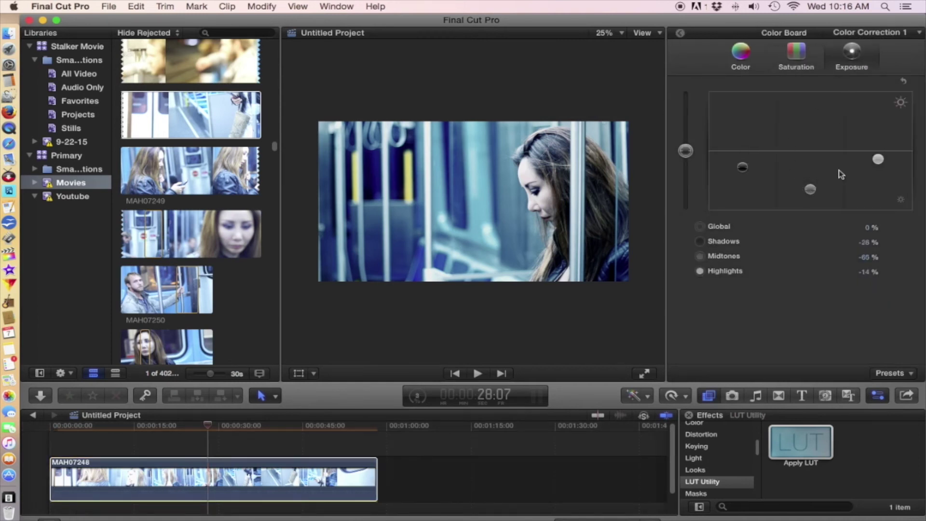
pyautogui.click(811, 190)
pyautogui.moveTo(811, 190); pyautogui.dragTo(813, 192)
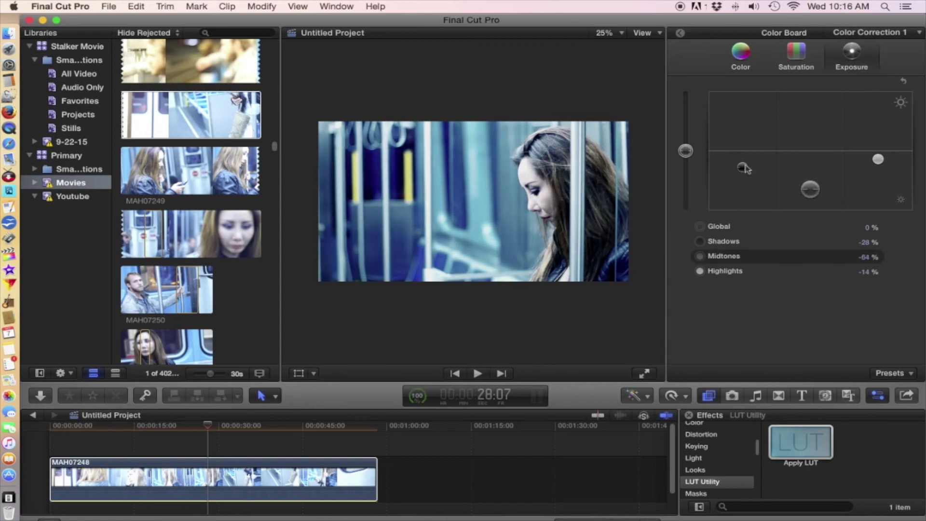
pyautogui.moveTo(742, 166); pyautogui.dragTo(742, 172)
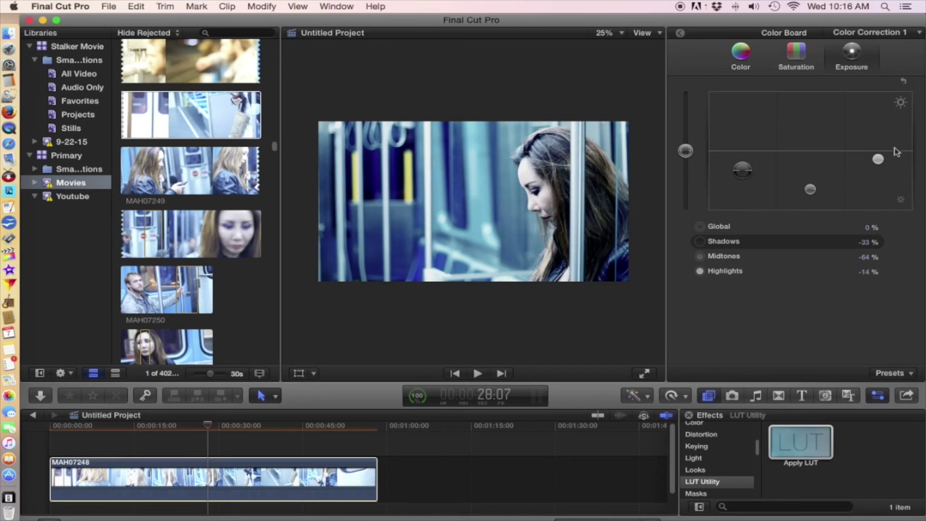
pyautogui.moveTo(880, 163); pyautogui.dragTo(881, 166)
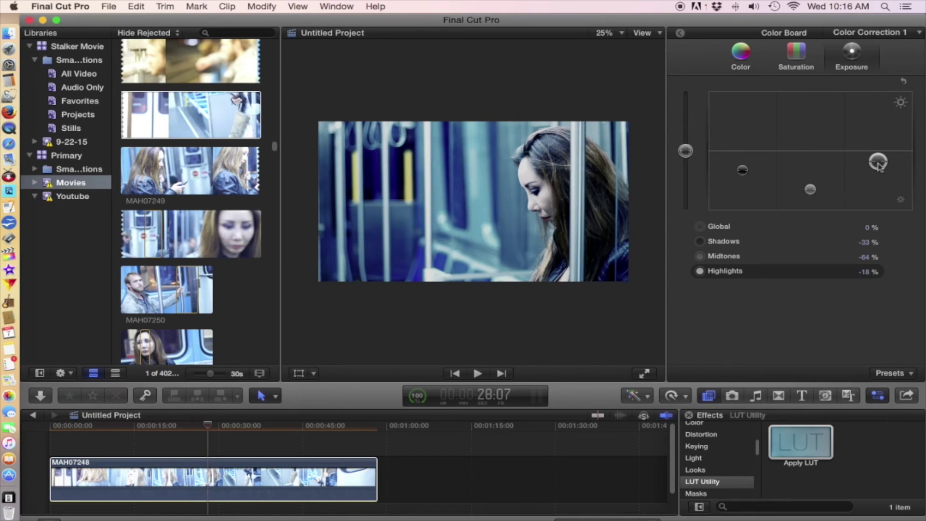
# Shift the clip's color balance to 208° at -22% in the midtones and 185° at 11% in the shadows.
pyautogui.click(742, 55)
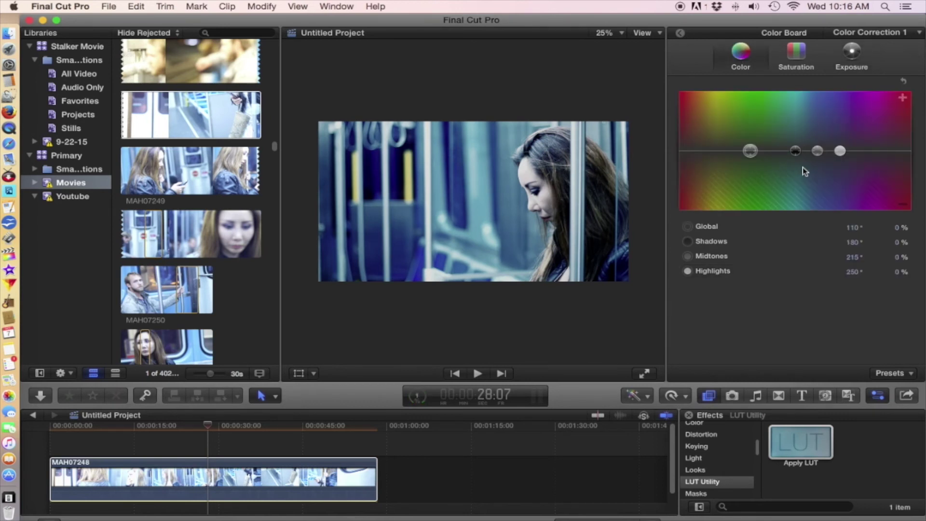
pyautogui.click(821, 152)
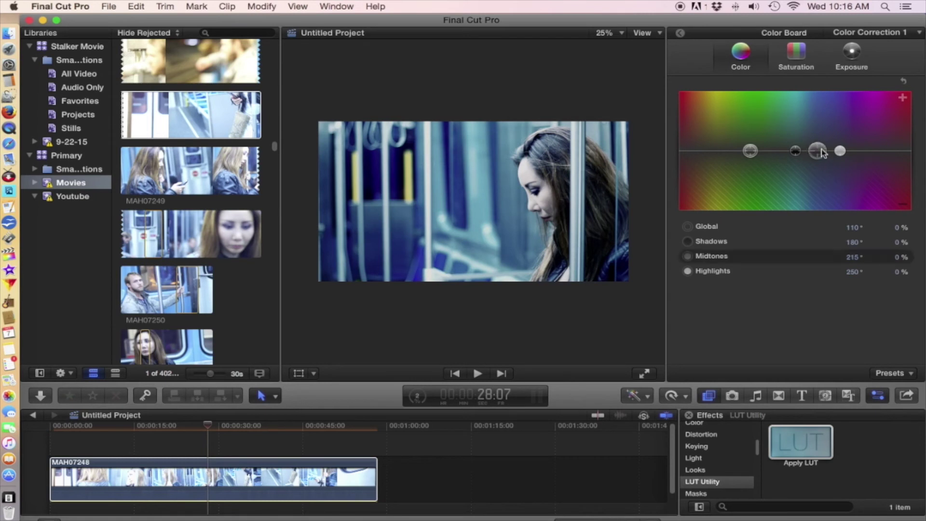
pyautogui.moveTo(822, 151)
pyautogui.mouseDown()
pyautogui.moveTo(821, 175)
pyautogui.moveTo(819, 141)
pyautogui.moveTo(821, 184)
pyautogui.moveTo(818, 130)
pyautogui.moveTo(818, 166)
pyautogui.mouseUp()
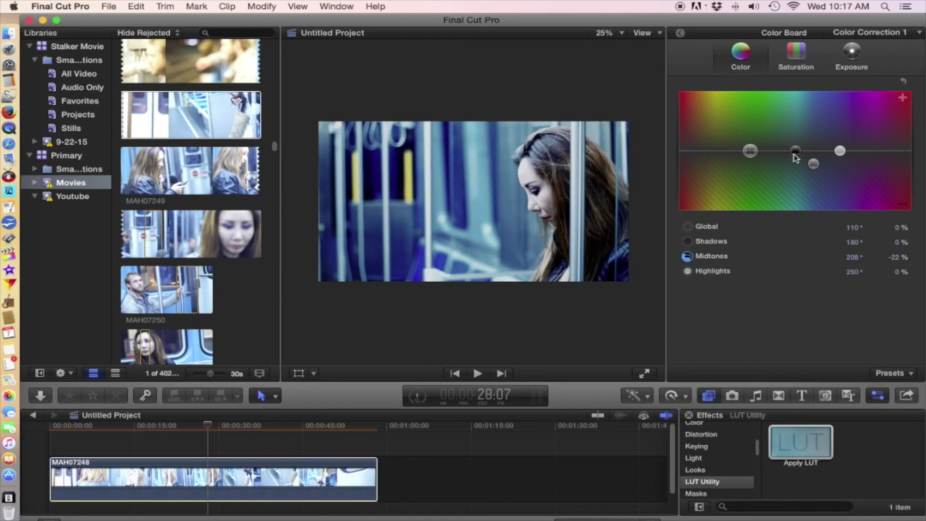
pyautogui.moveTo(795, 155)
pyautogui.mouseDown()
pyautogui.moveTo(799, 182)
pyautogui.moveTo(798, 147)
pyautogui.mouseUp()
# Append the browser range of MAH07248 that begins with the night platform shot after the graded clip in the timeline.
pyautogui.scroll(1, 160, 133)
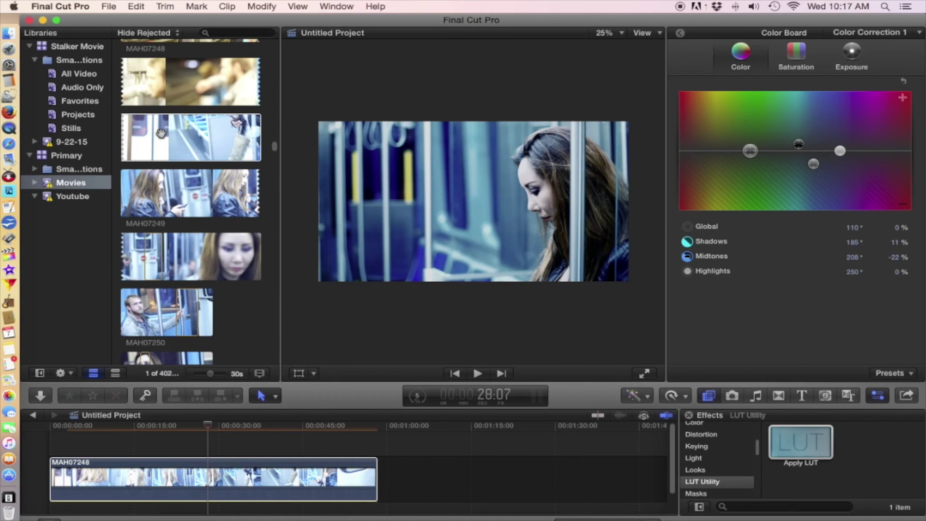
pyautogui.click(165, 86)
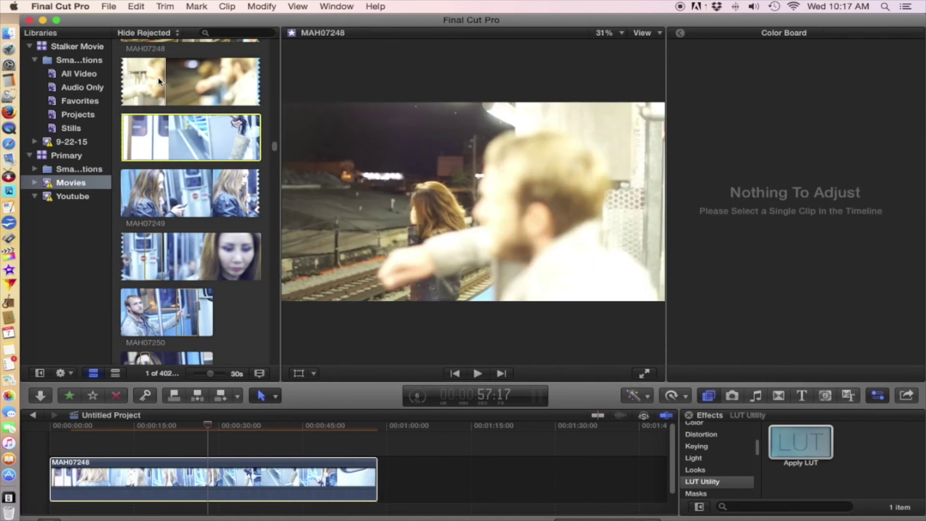
pyautogui.keyDown('shift'); pyautogui.click(159, 81); pyautogui.keyUp('shift')
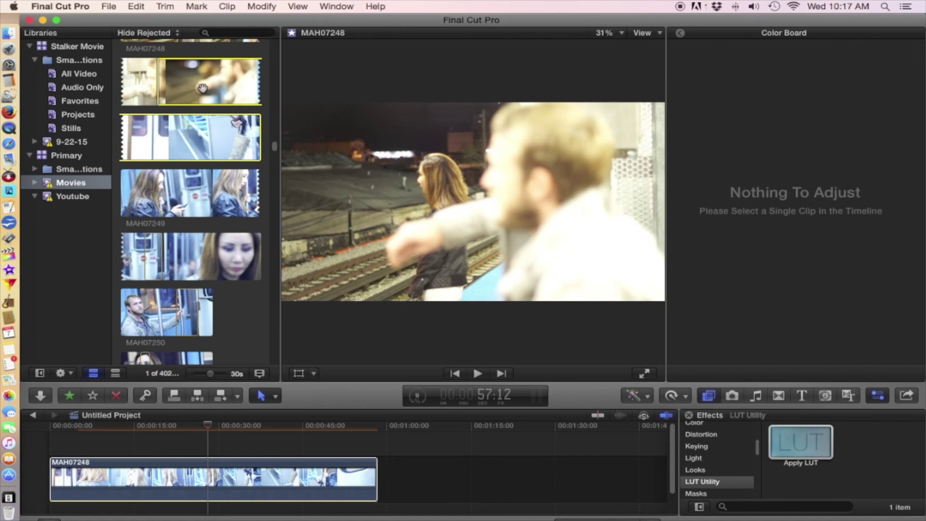
pyautogui.moveTo(202, 88); pyautogui.dragTo(484, 492)
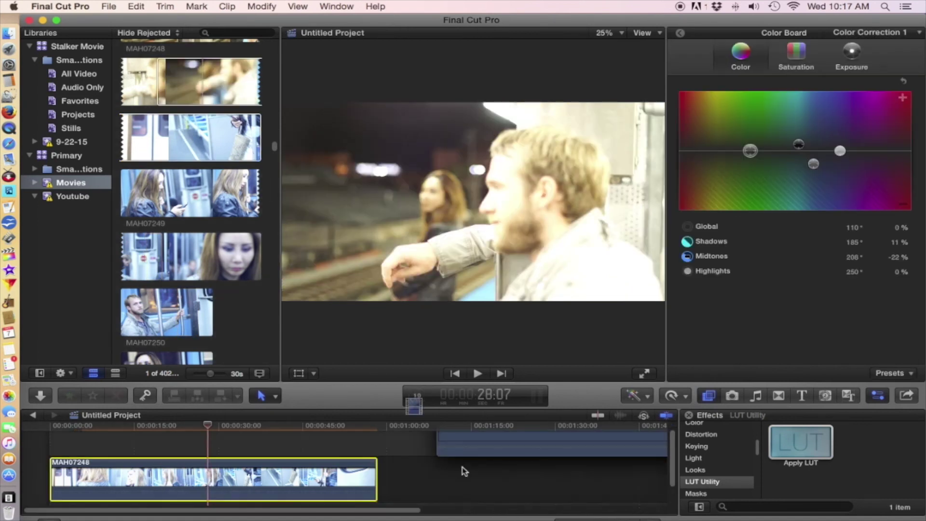
pyautogui.click(532, 434)
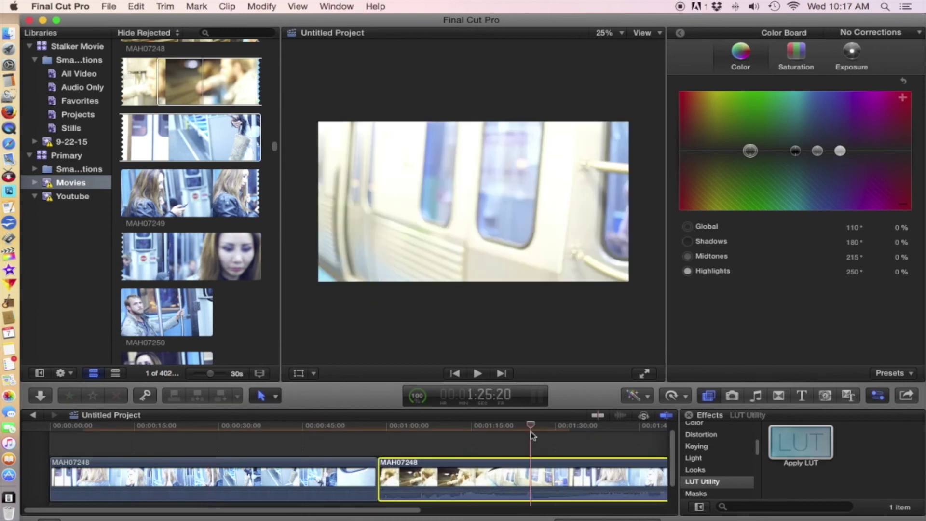
# Copy the graded clip and paste only its Color Correction 1 and Apply LUT attributes onto the newly added clip.
pyautogui.click(360, 426)
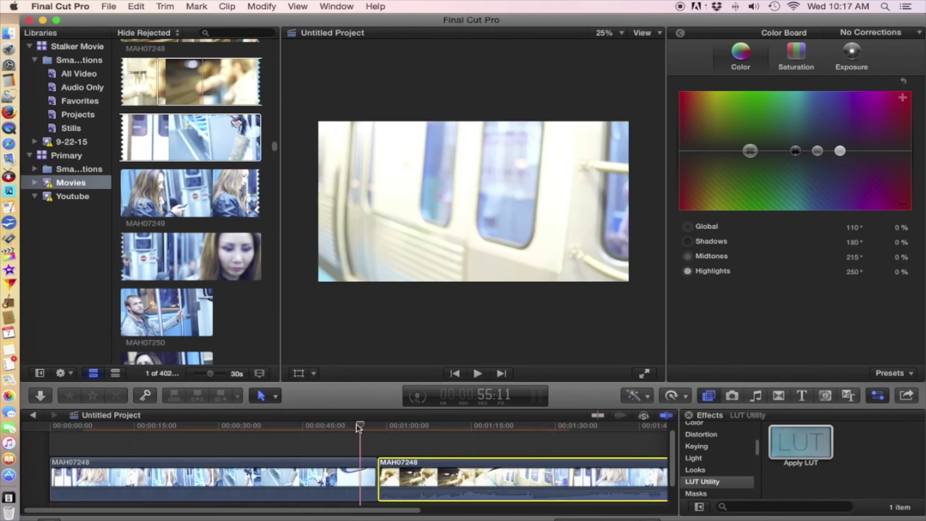
pyautogui.click(305, 478)
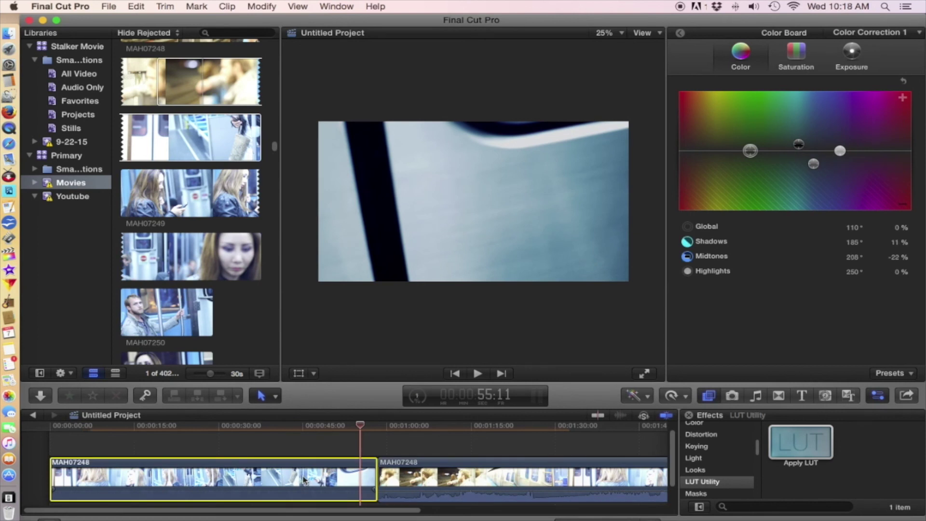
pyautogui.click(286, 446)
pyautogui.click(291, 481)
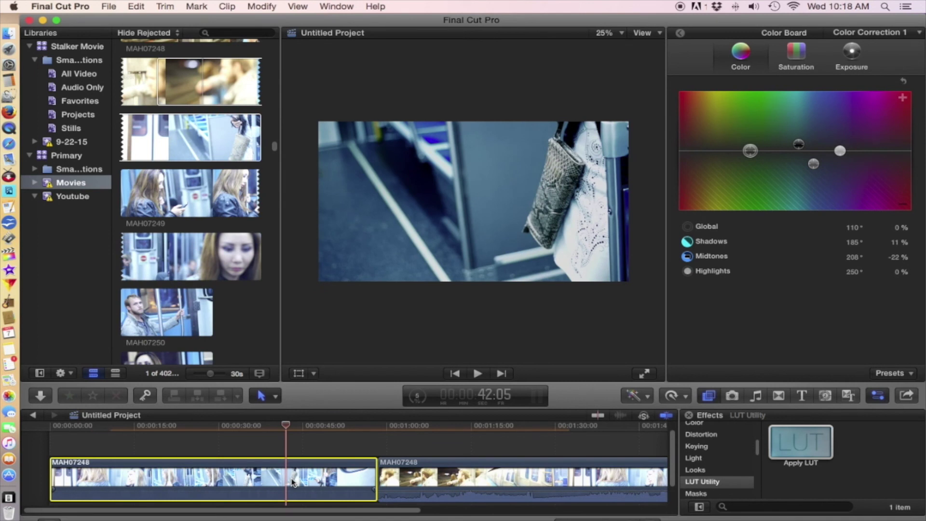
pyautogui.press('super+c')
pyautogui.click(447, 476)
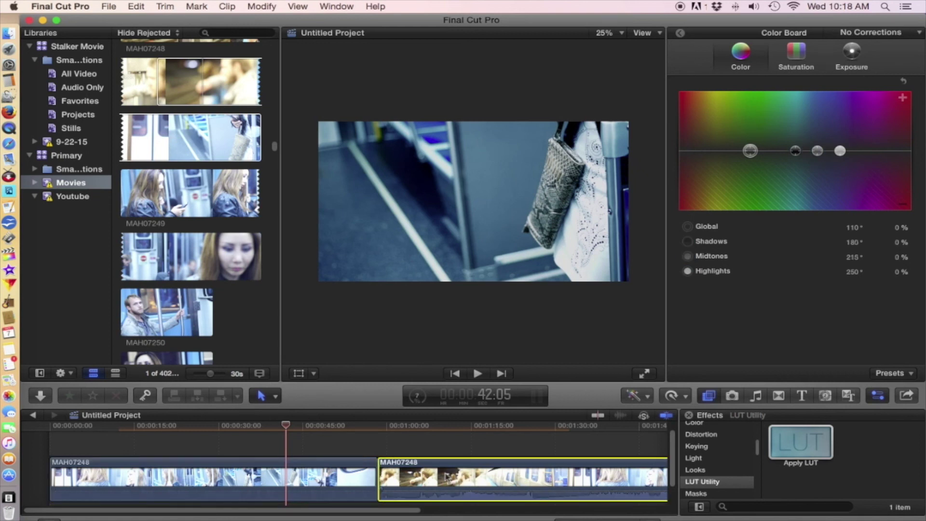
pyautogui.press('shift+super+v')
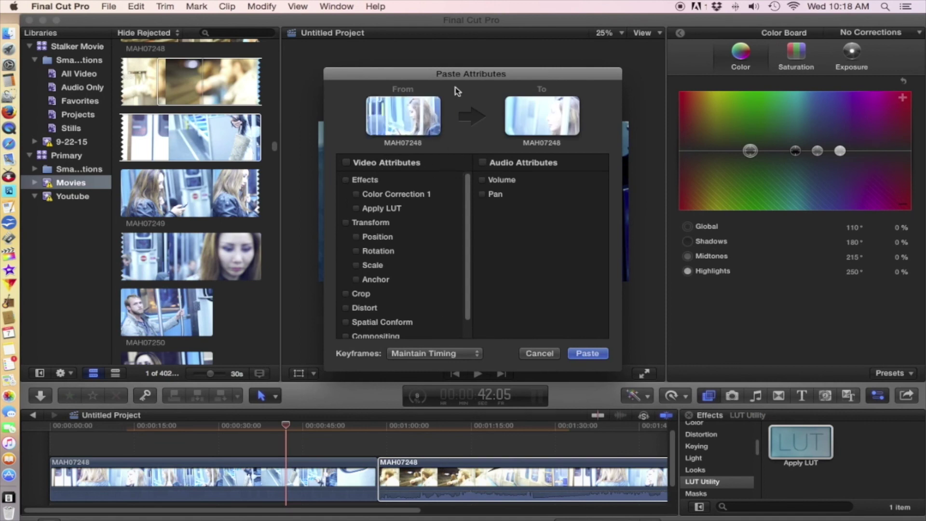
pyautogui.click(356, 193)
pyautogui.click(356, 208)
pyautogui.click(587, 354)
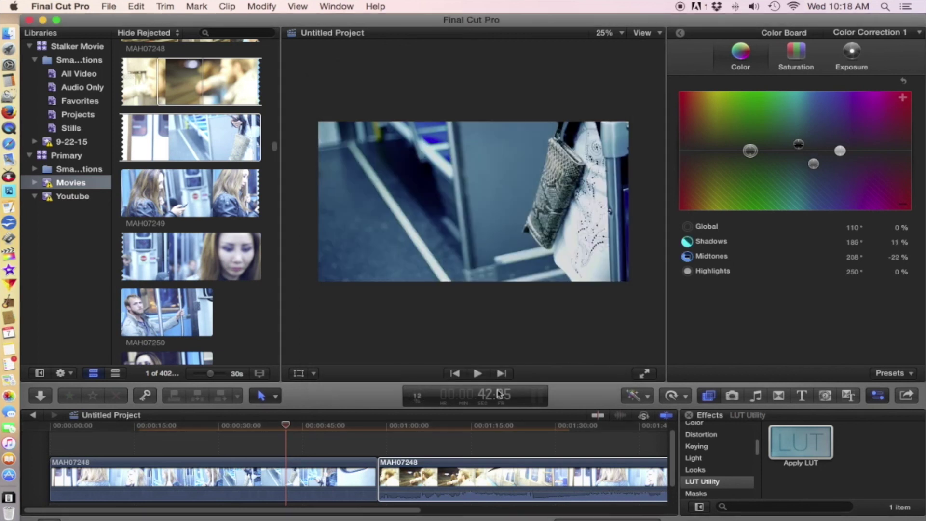
# Review how the pasted grade looks on the second clip, from the night platform shots to the train interior.
pyautogui.click(546, 427)
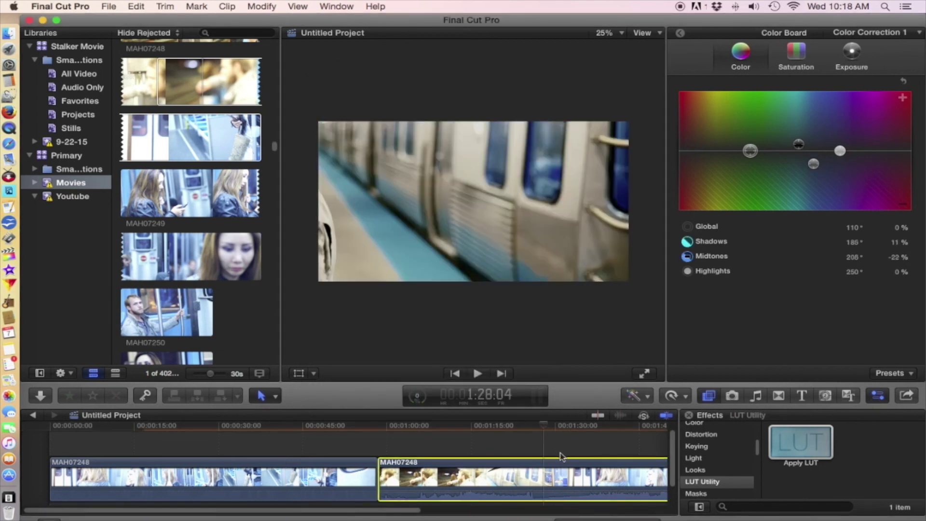
pyautogui.scroll(-2, 531, 457)
pyautogui.scroll(2, 527, 457)
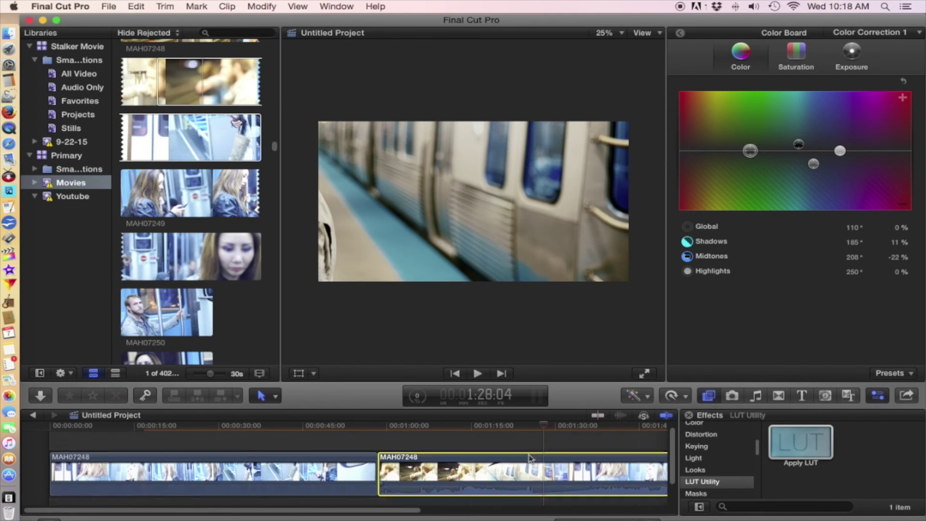
pyautogui.click(367, 430)
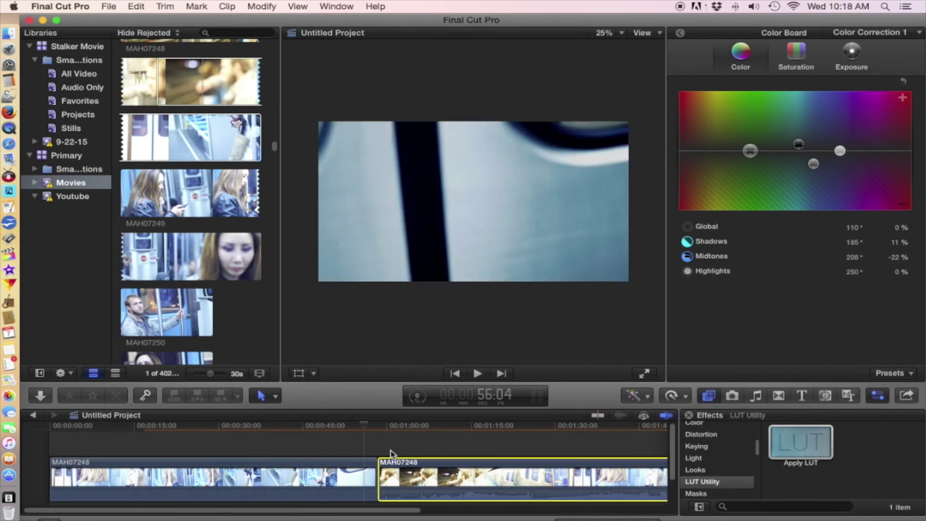
pyautogui.press('space')
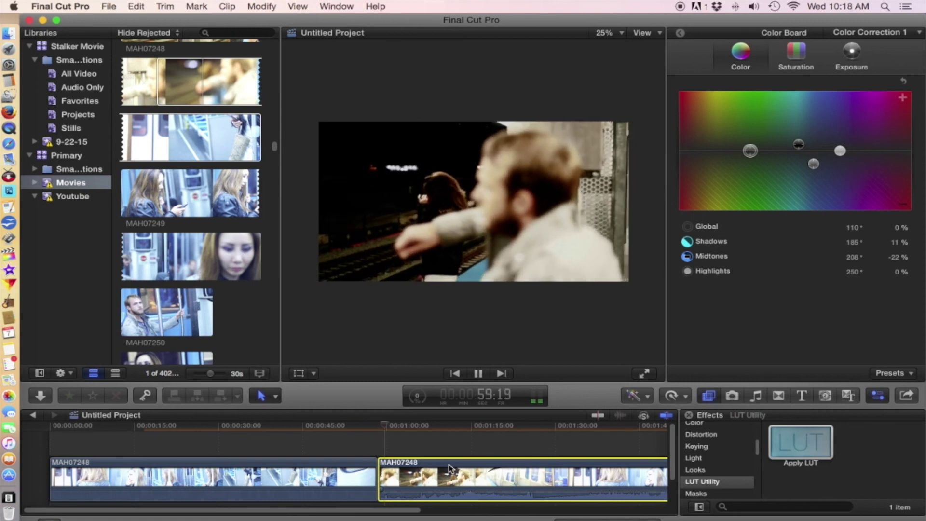
pyautogui.click(621, 427)
pyautogui.press('space')
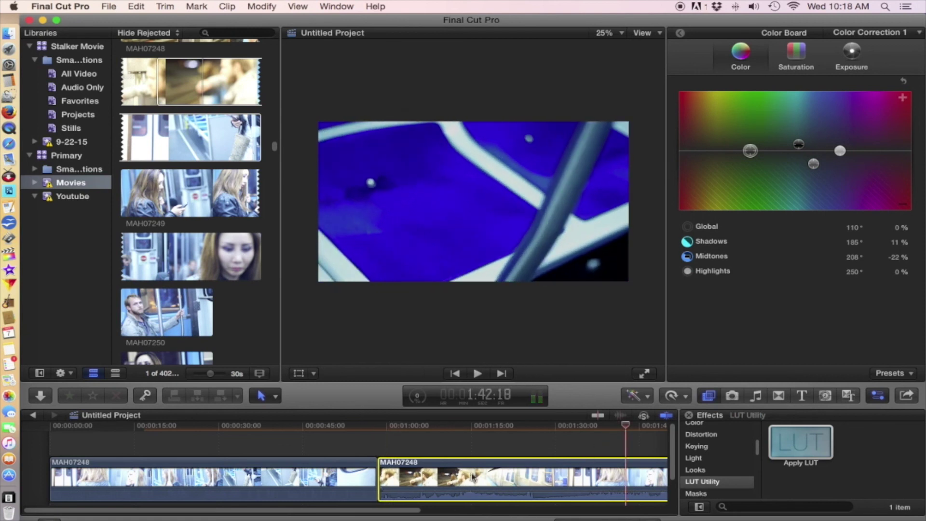
# Split the second clip at 1:18:17, at the end of the night platform section.
pyautogui.moveTo(553, 428); pyautogui.dragTo(484, 429)
pyautogui.press('space')
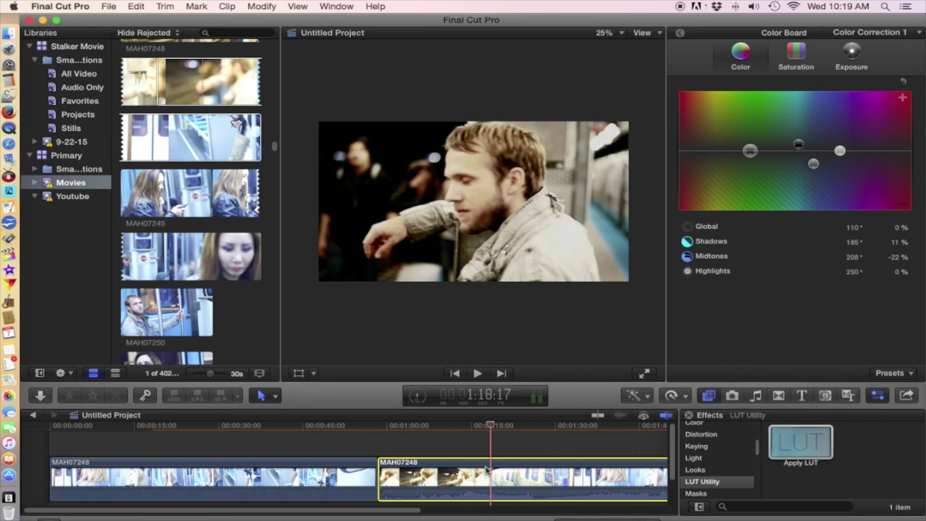
pyautogui.press('super+b')
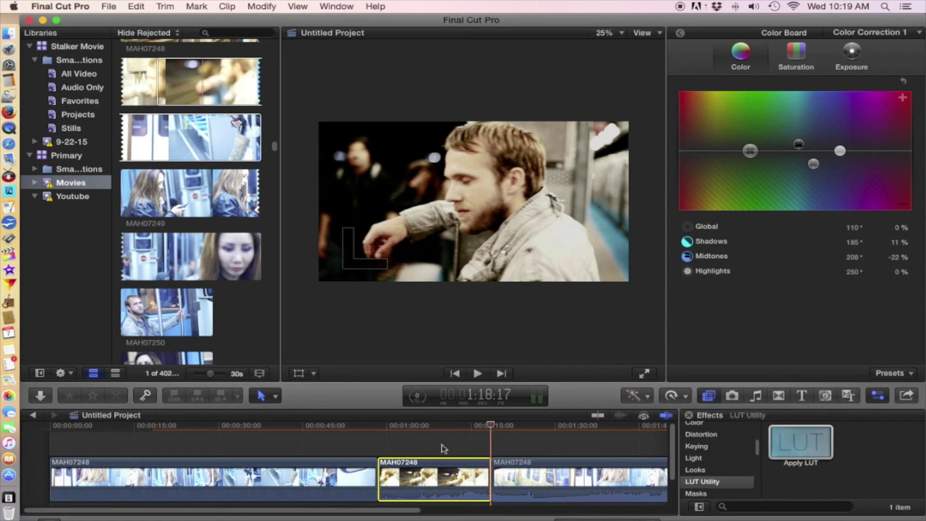
# Raise the platform segment's exposure to -51% in the midtones and -13% in the shadows.
pyautogui.click(418, 427)
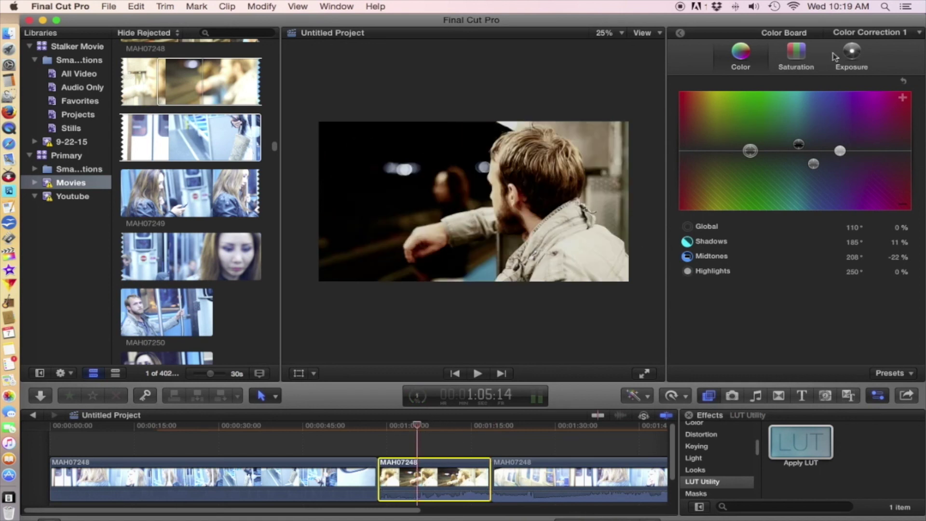
pyautogui.click(850, 60)
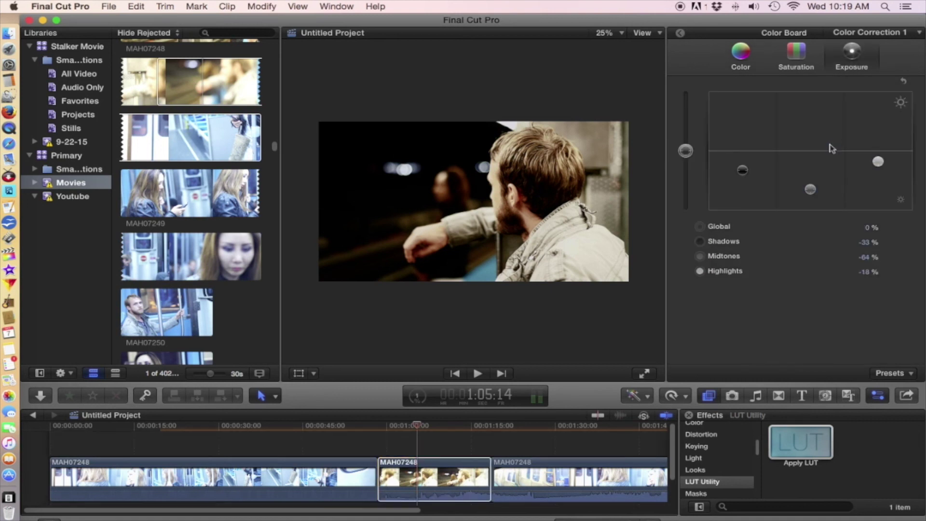
pyautogui.click(877, 162)
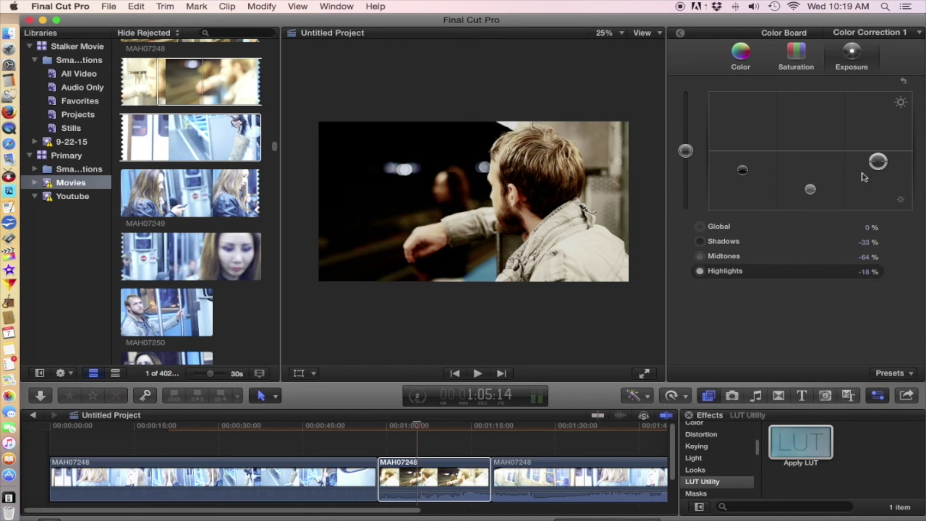
pyautogui.moveTo(811, 189); pyautogui.dragTo(814, 181)
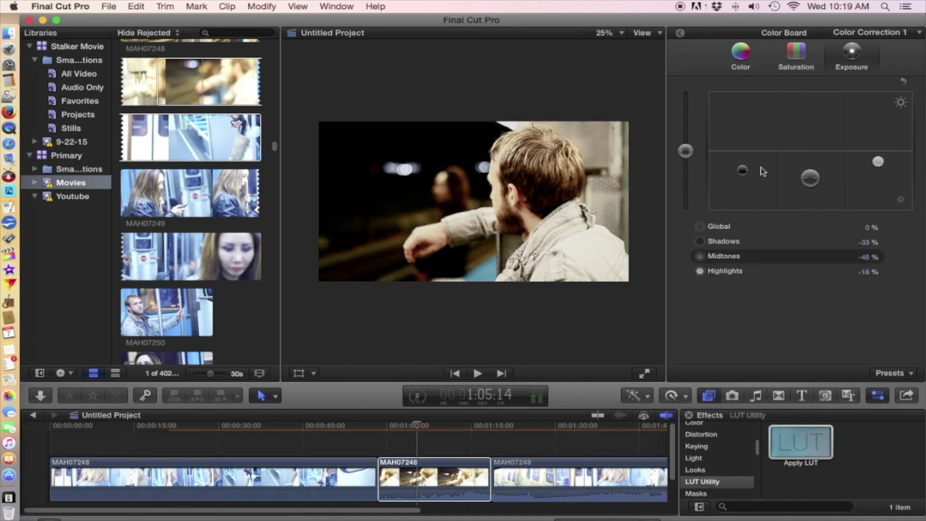
pyautogui.moveTo(743, 170); pyautogui.dragTo(745, 161)
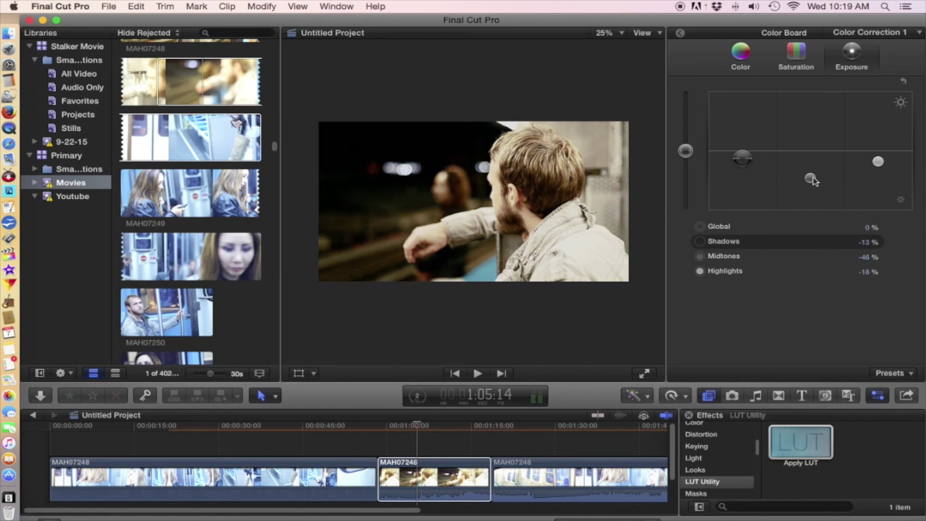
pyautogui.click(812, 178)
pyautogui.moveTo(813, 180); pyautogui.dragTo(812, 183)
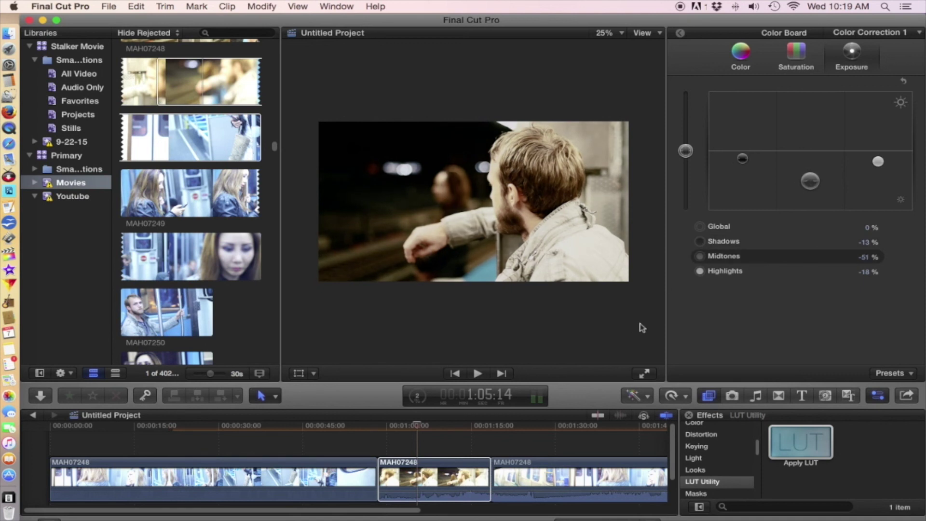
# Play back the platform segment from its start and at later points to check the adjusted exposure.
pyautogui.click(374, 427)
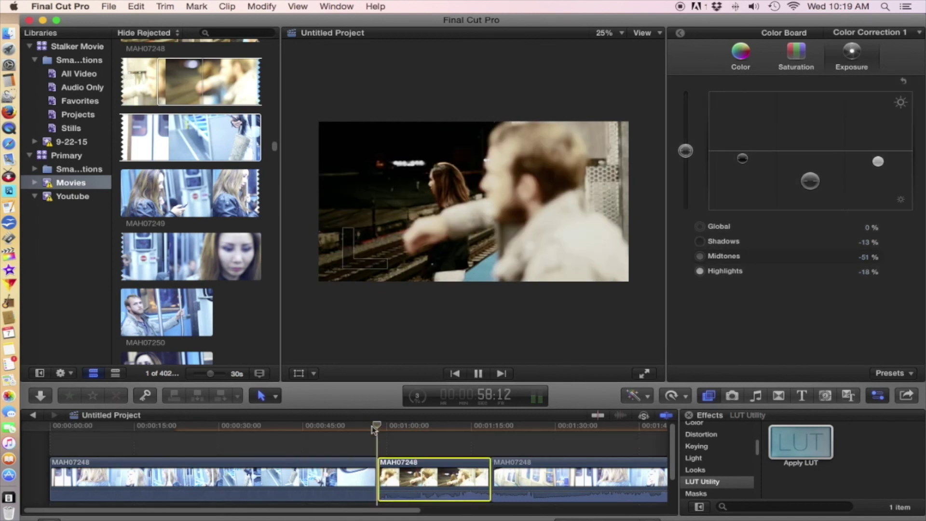
pyautogui.click(448, 427)
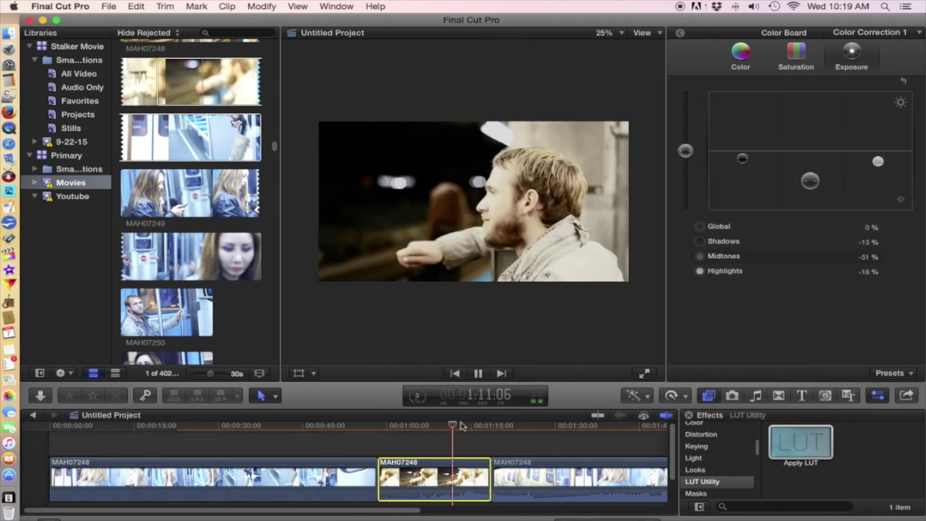
pyautogui.click(455, 425)
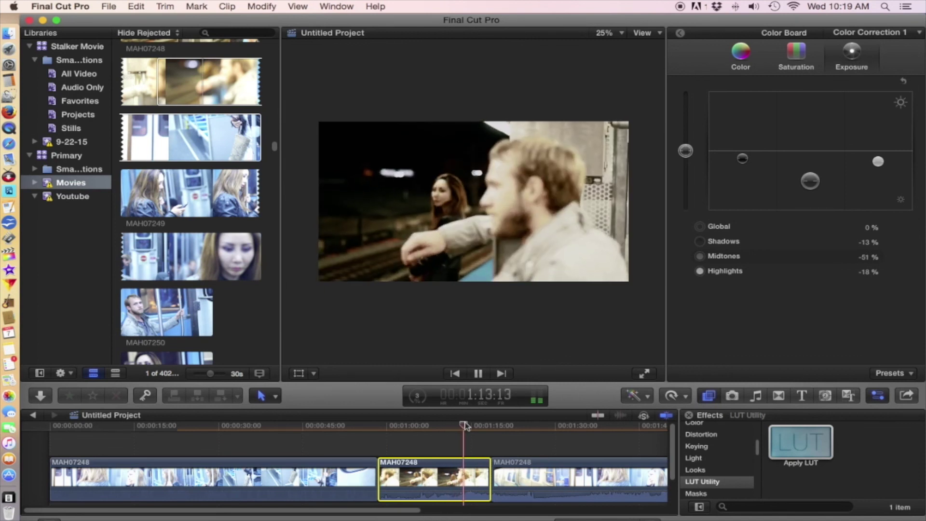
pyautogui.press('space')
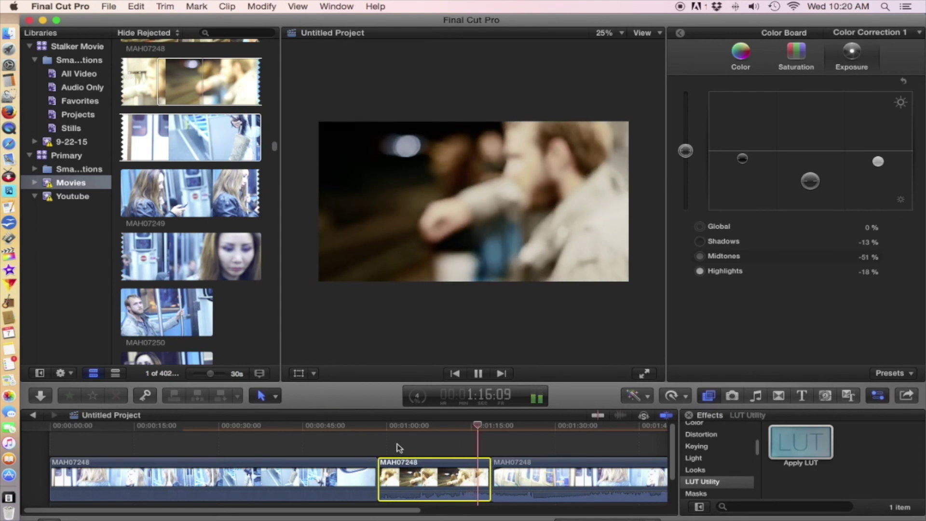
pyautogui.press('space')
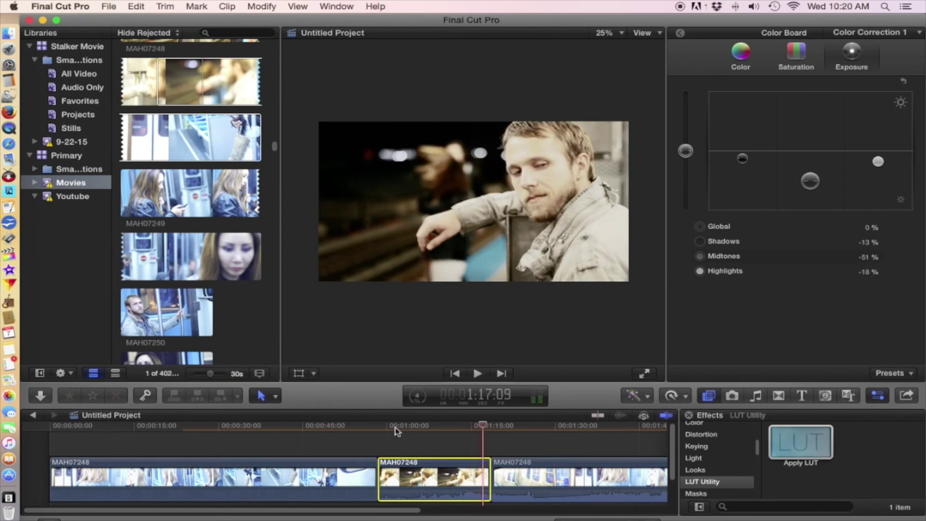